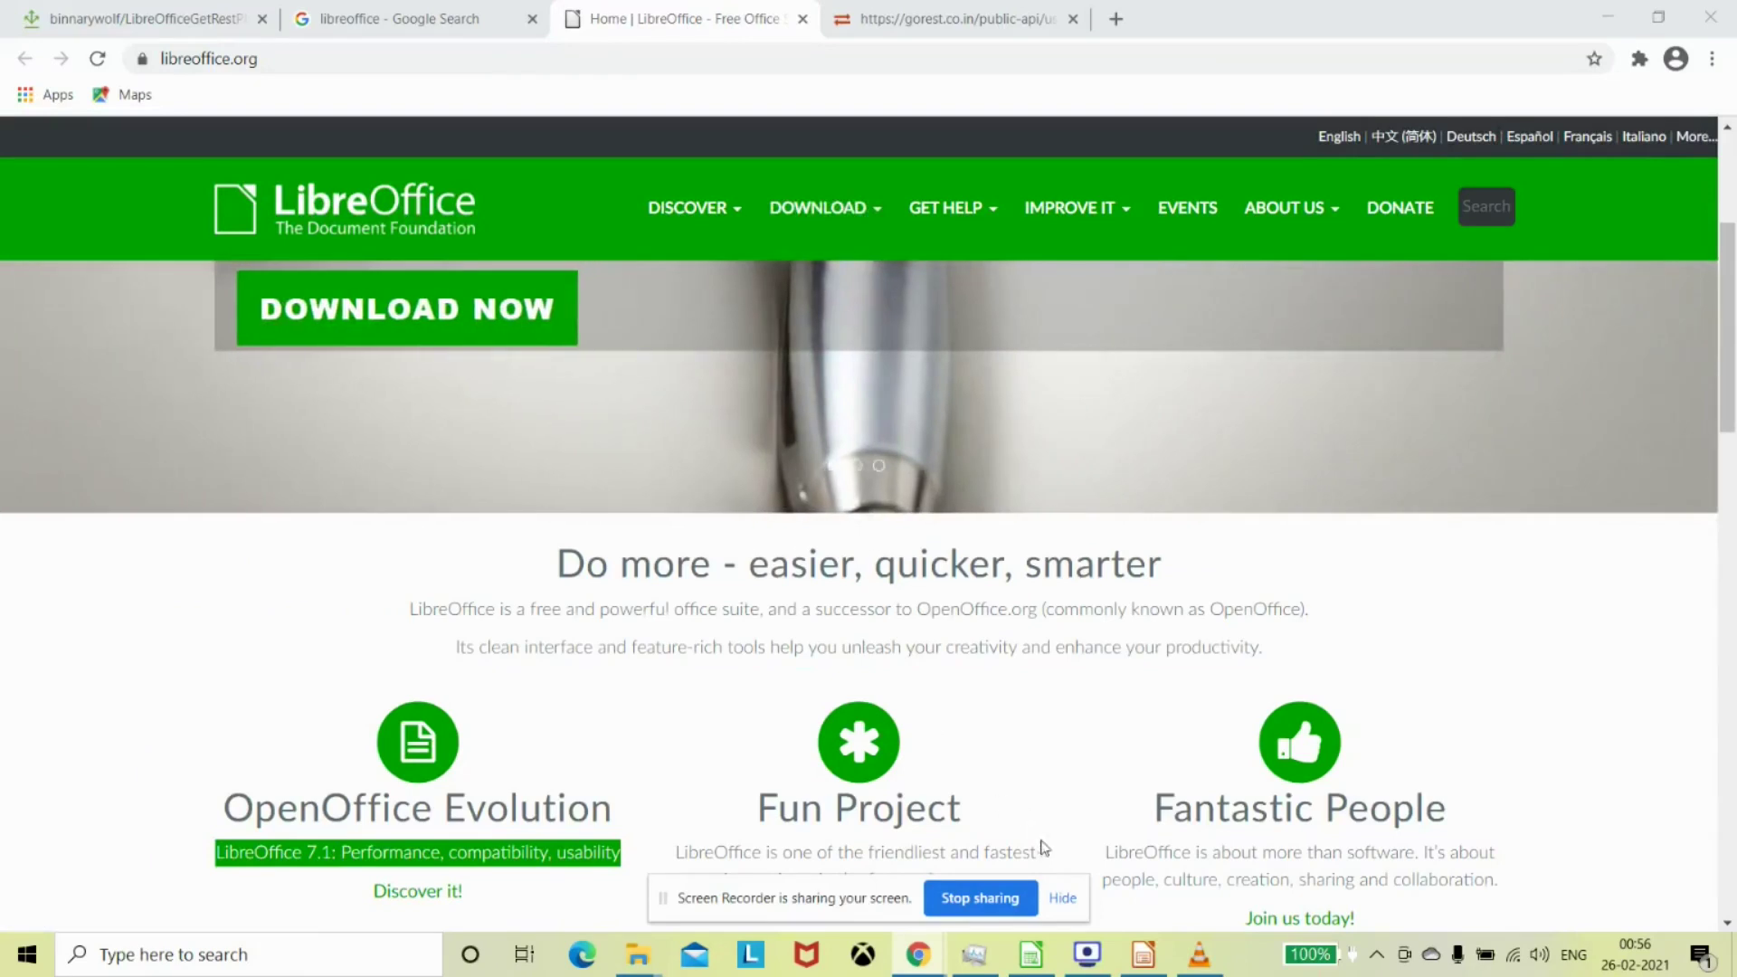
Switch from the web browser to the open LibreOffice Calc spreadsheet
click(1062, 898)
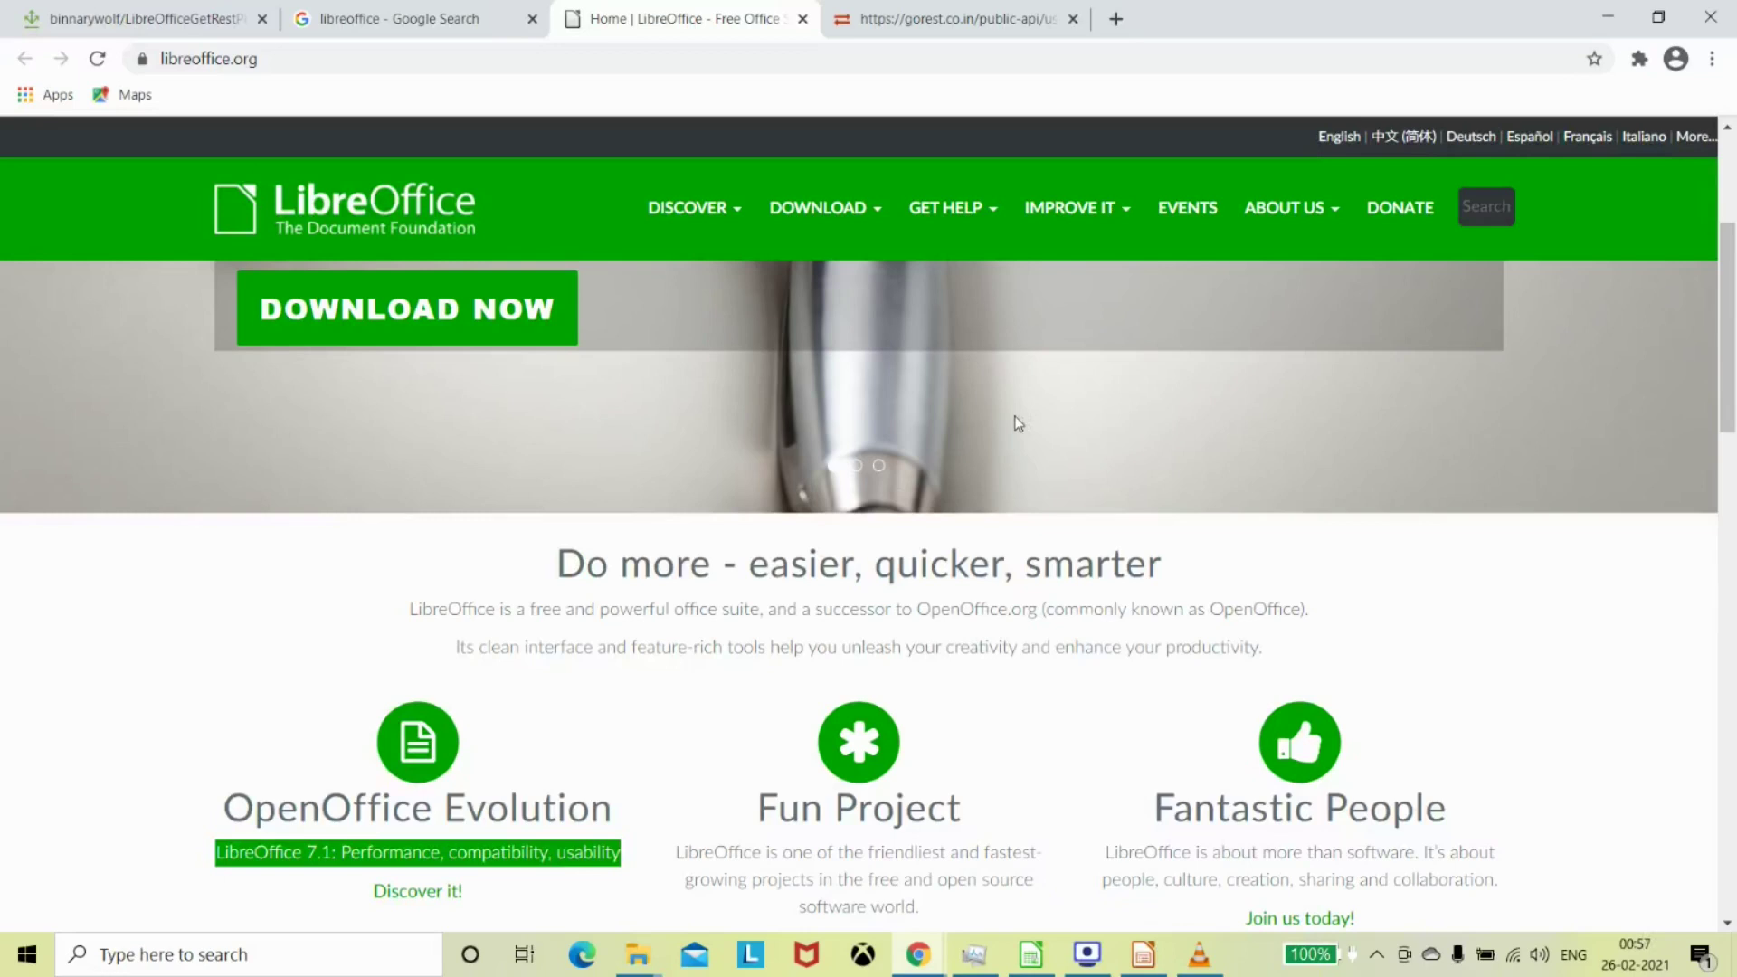
click(1040, 964)
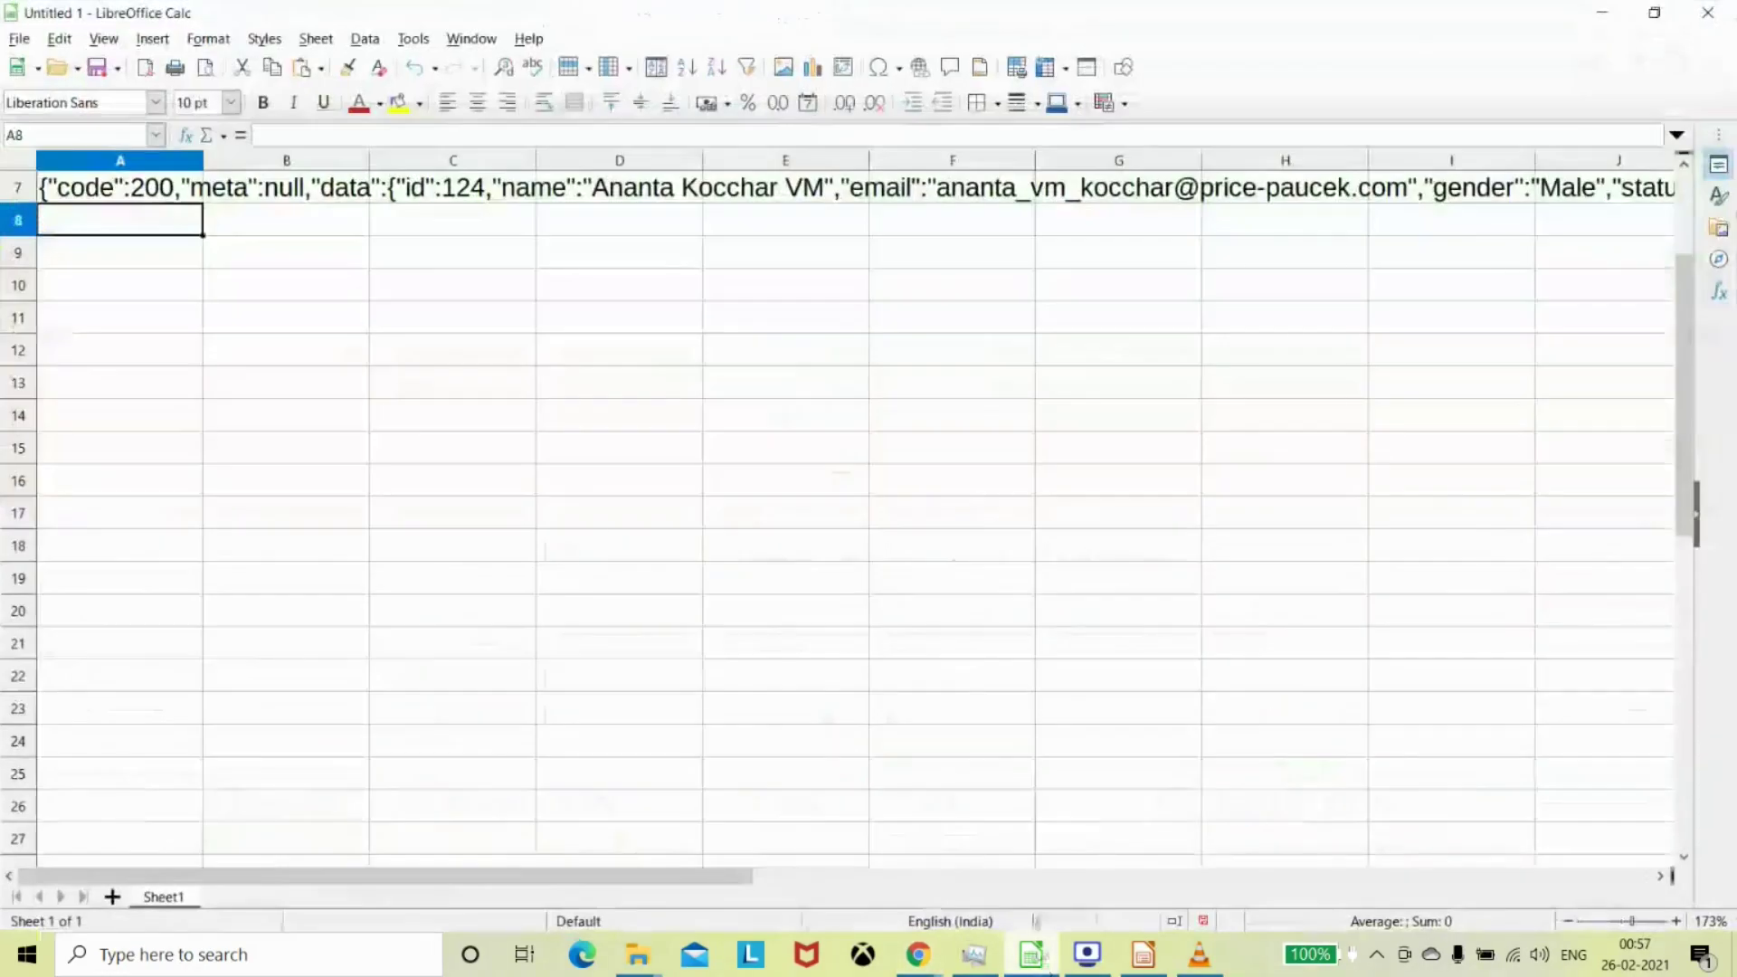
click(222, 197)
click(101, 197)
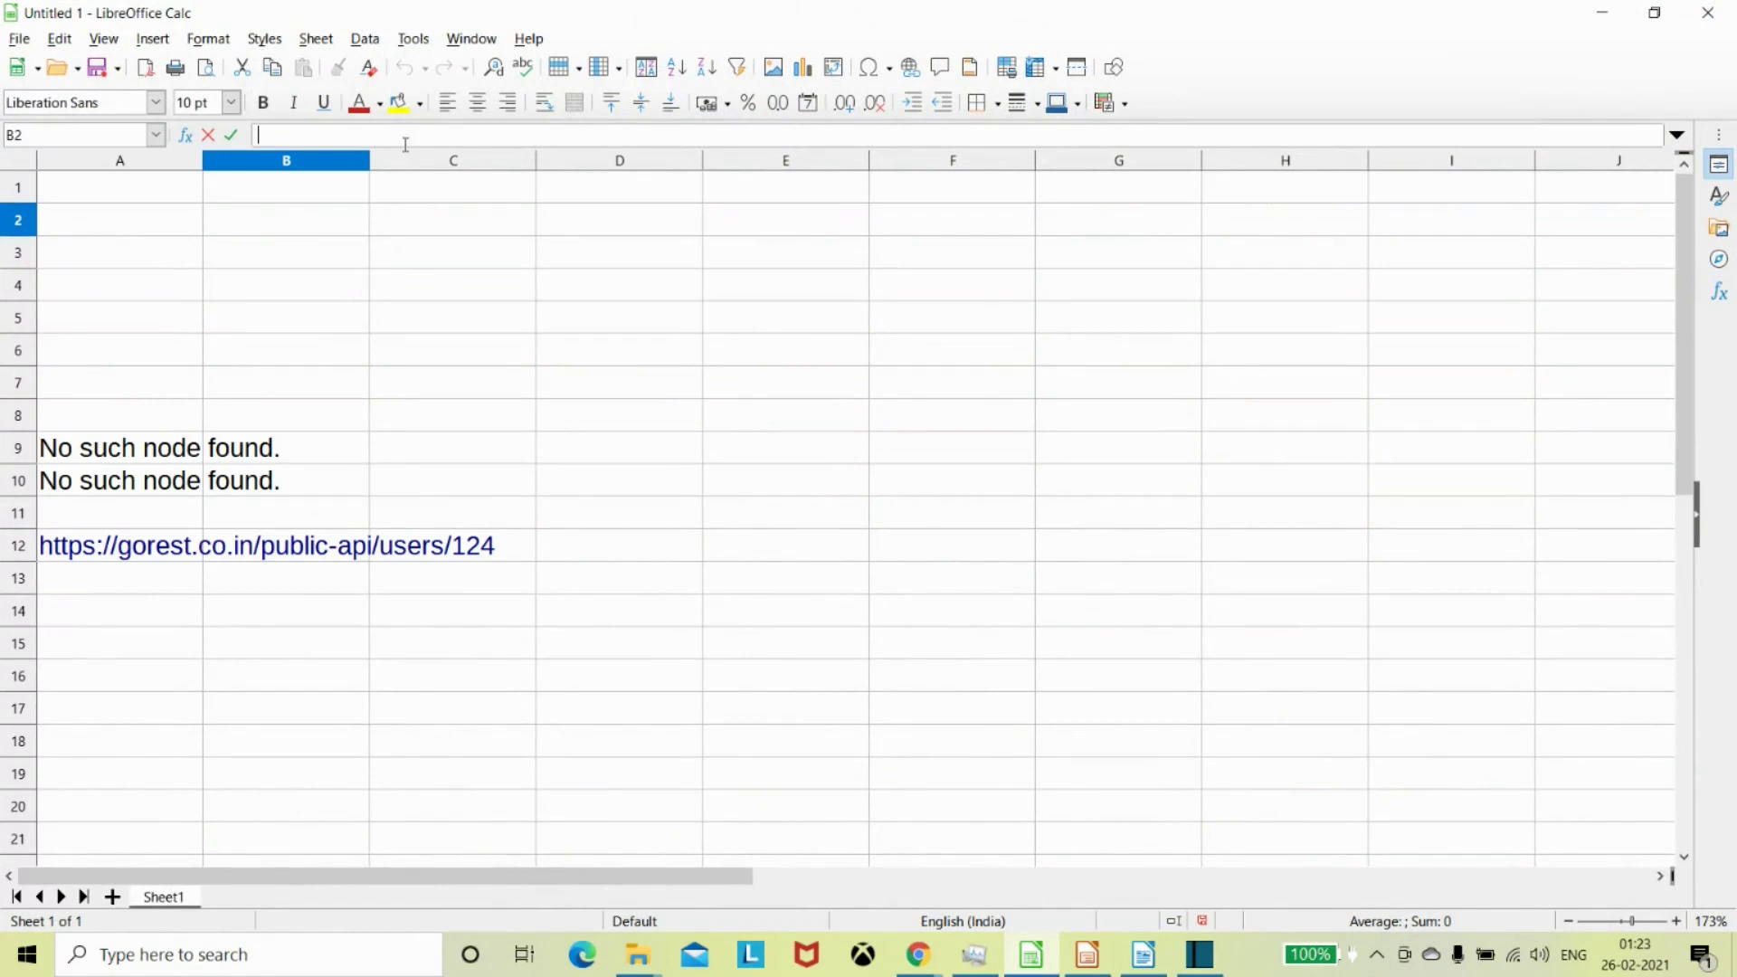
text(=GET)
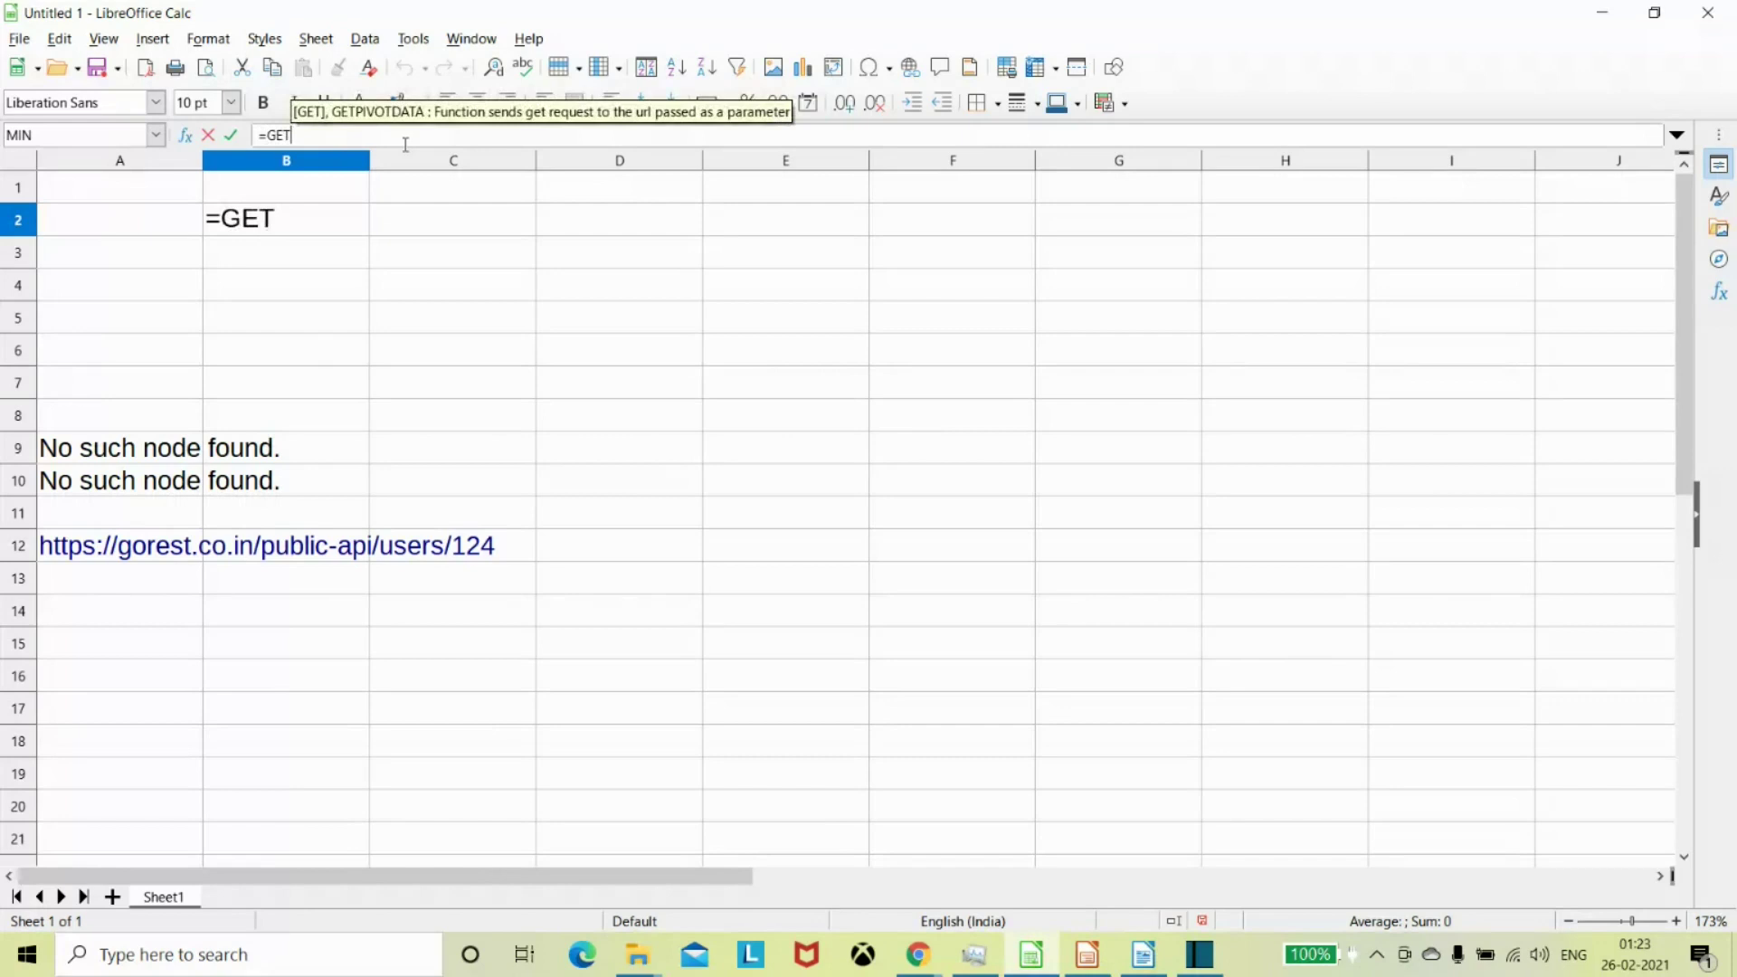
text(()
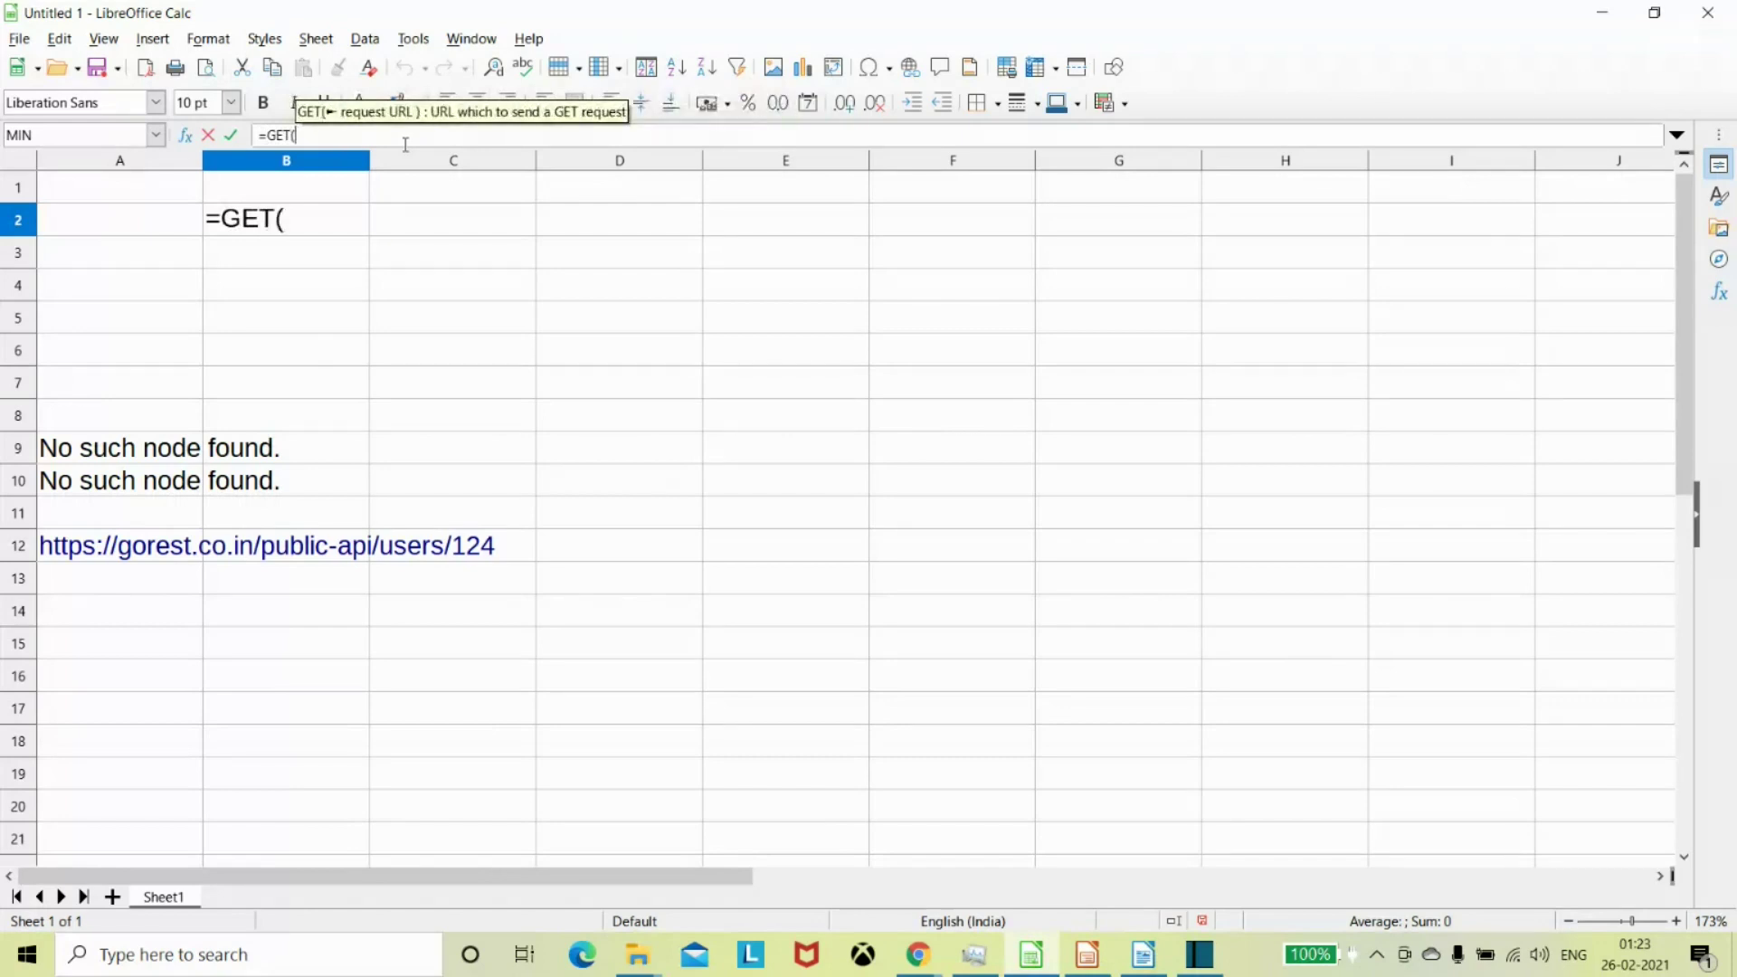
text(")
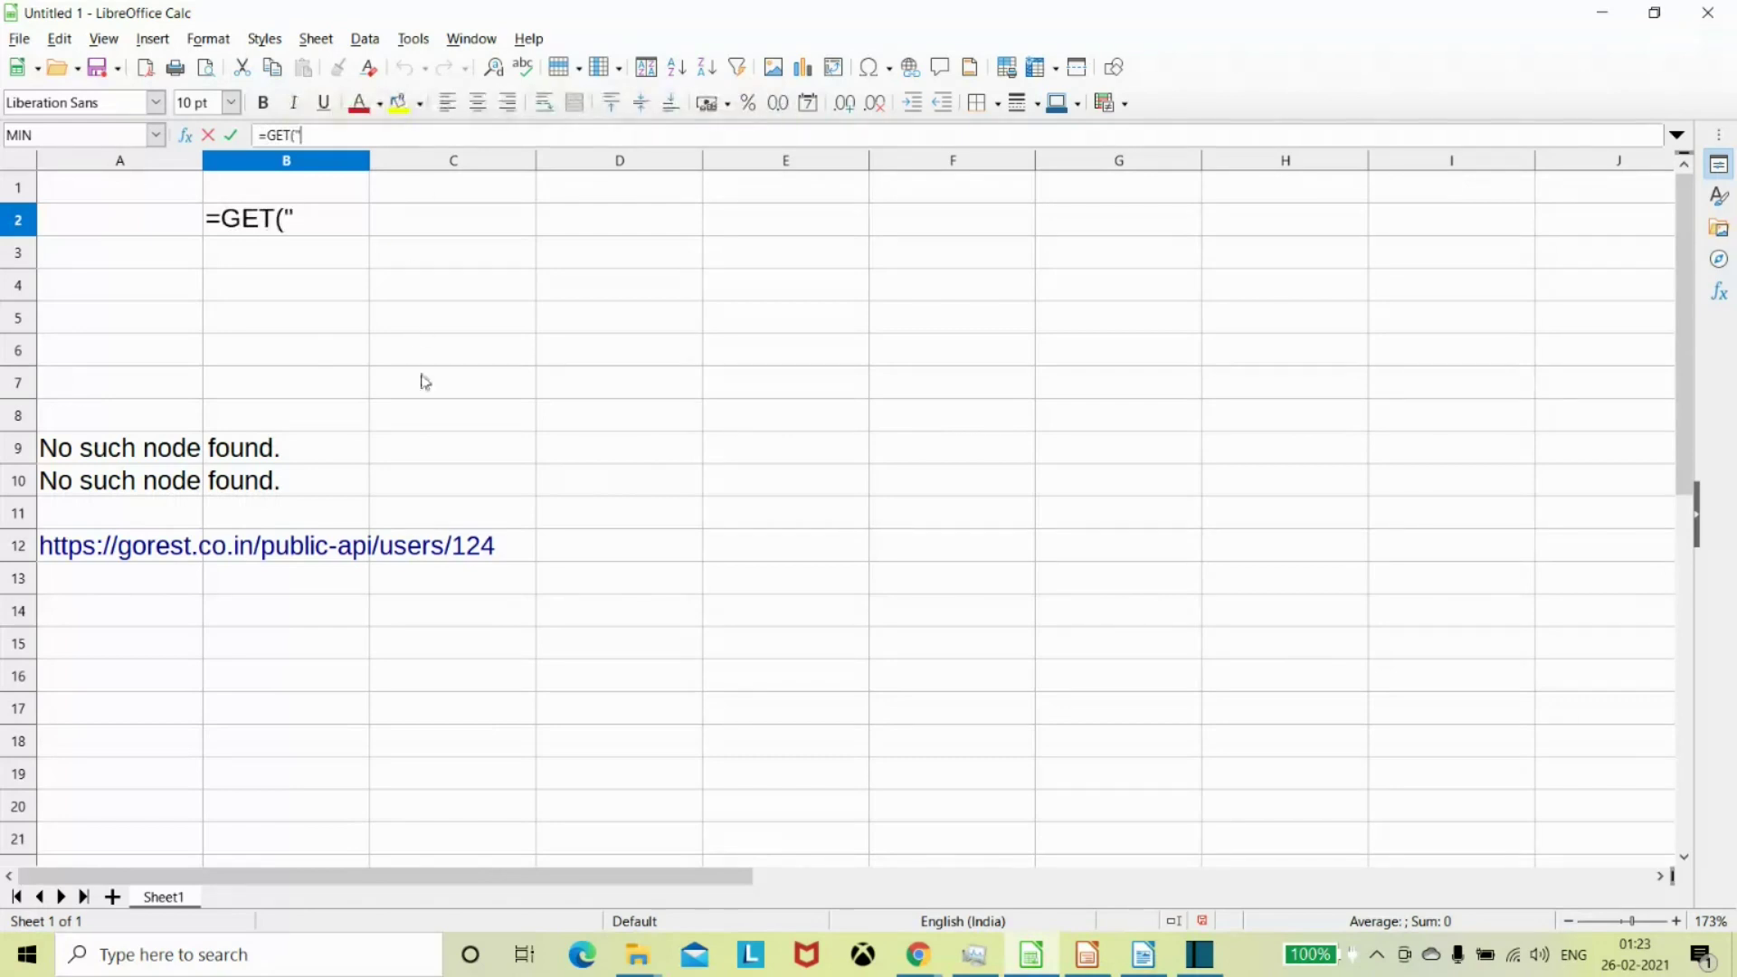
click(502, 549)
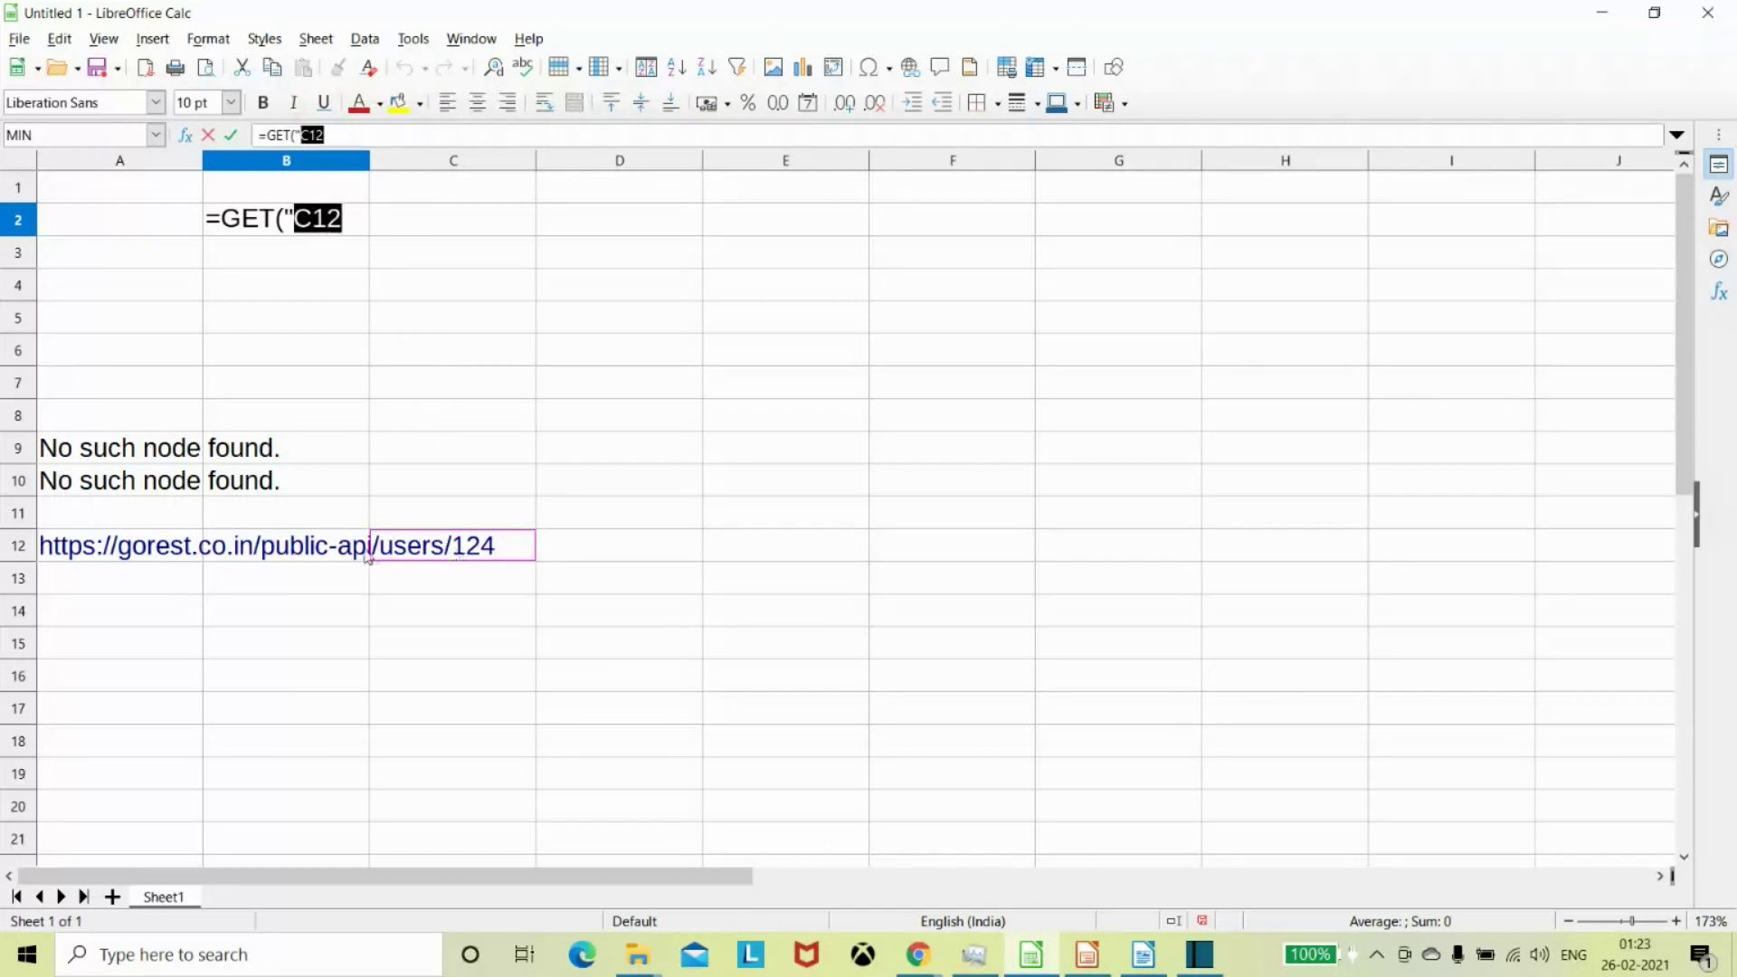
click(86, 562)
click(400, 135)
key(BackSpace)
key(BackSpace)
key(BackSpace)
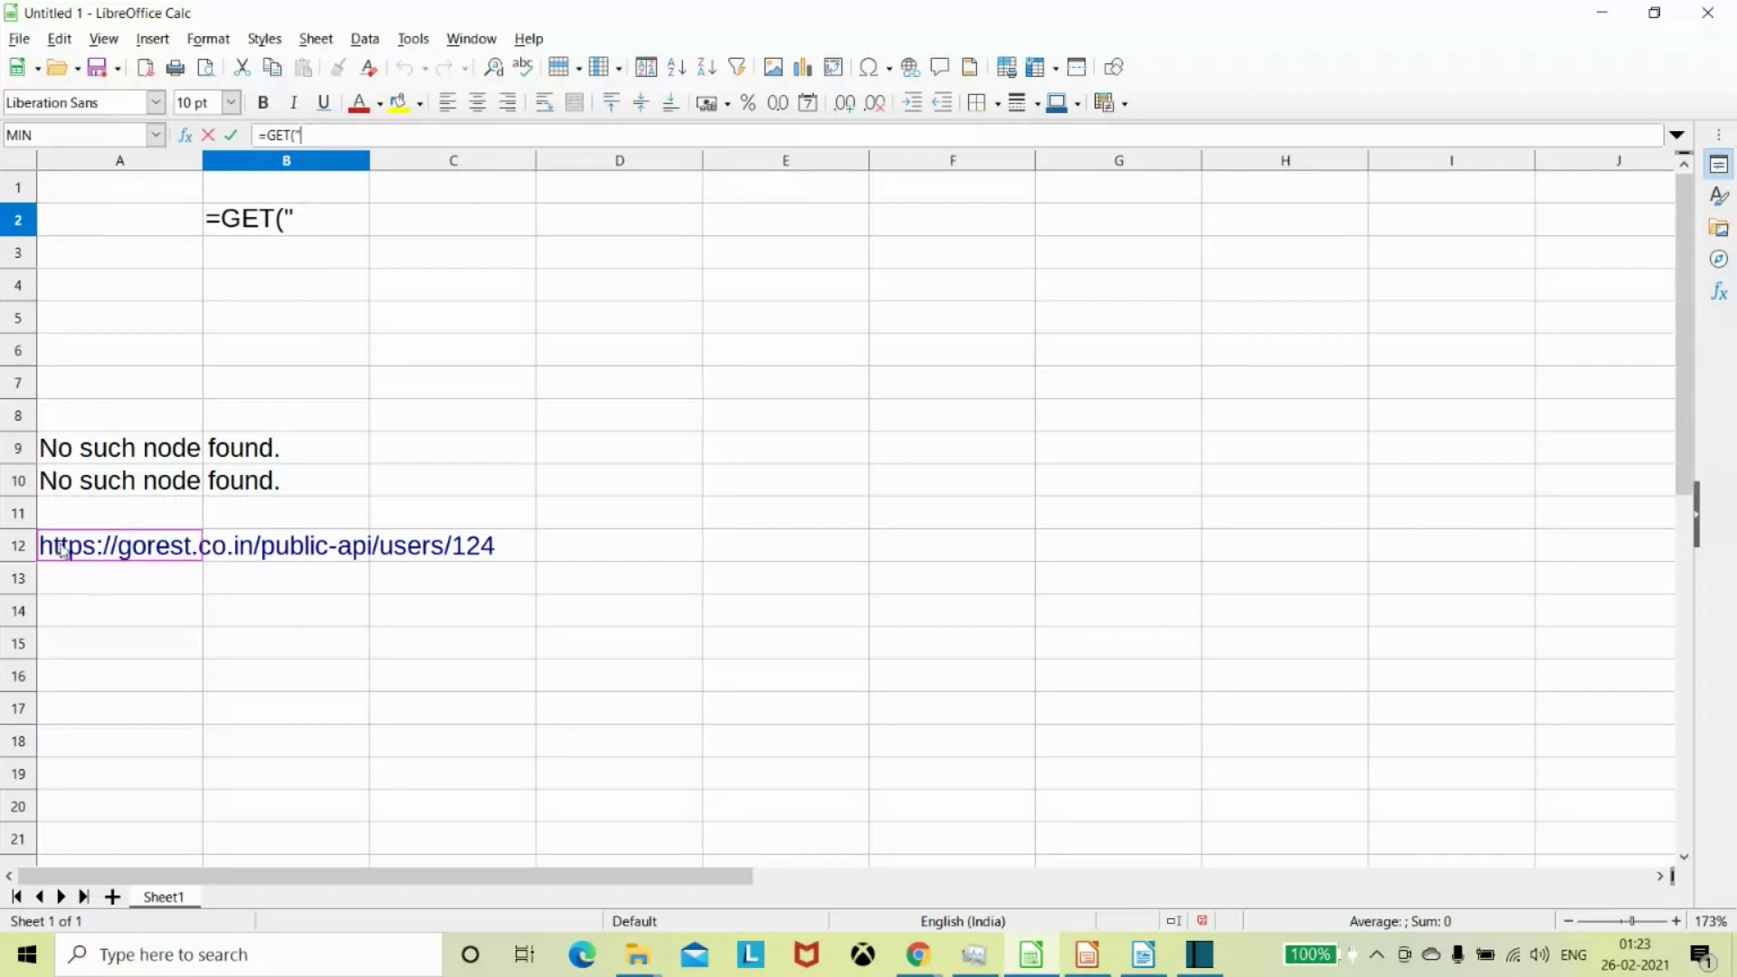
click(201, 163)
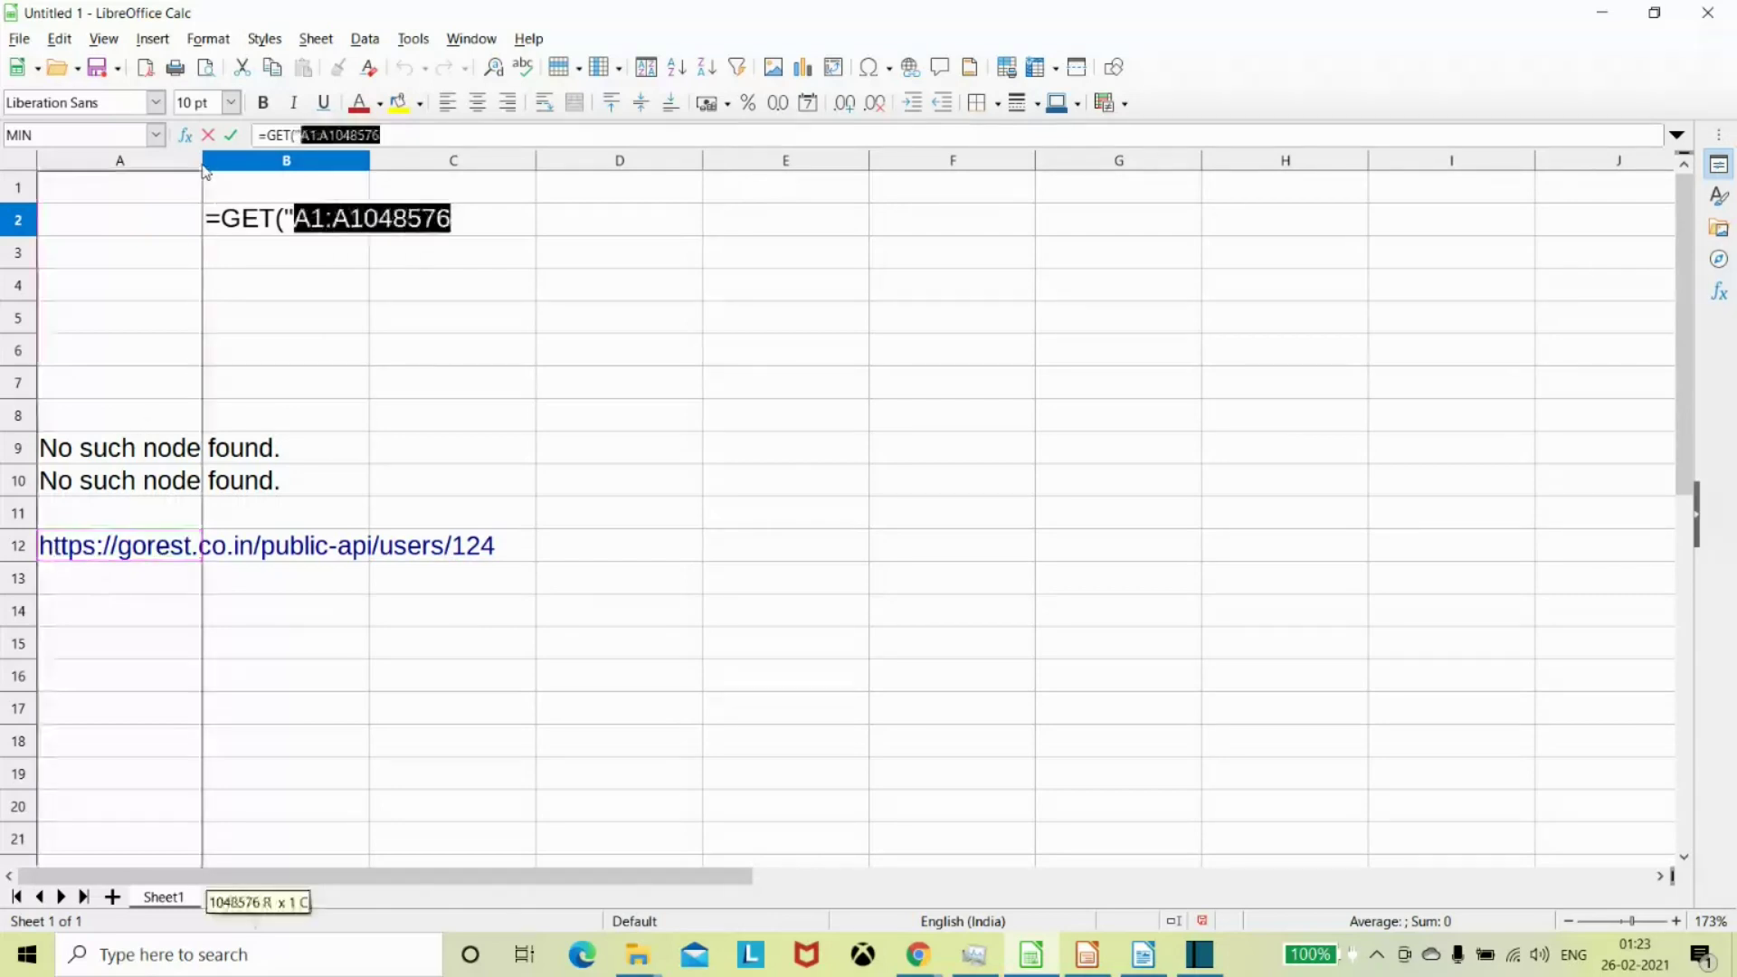
click(123, 552)
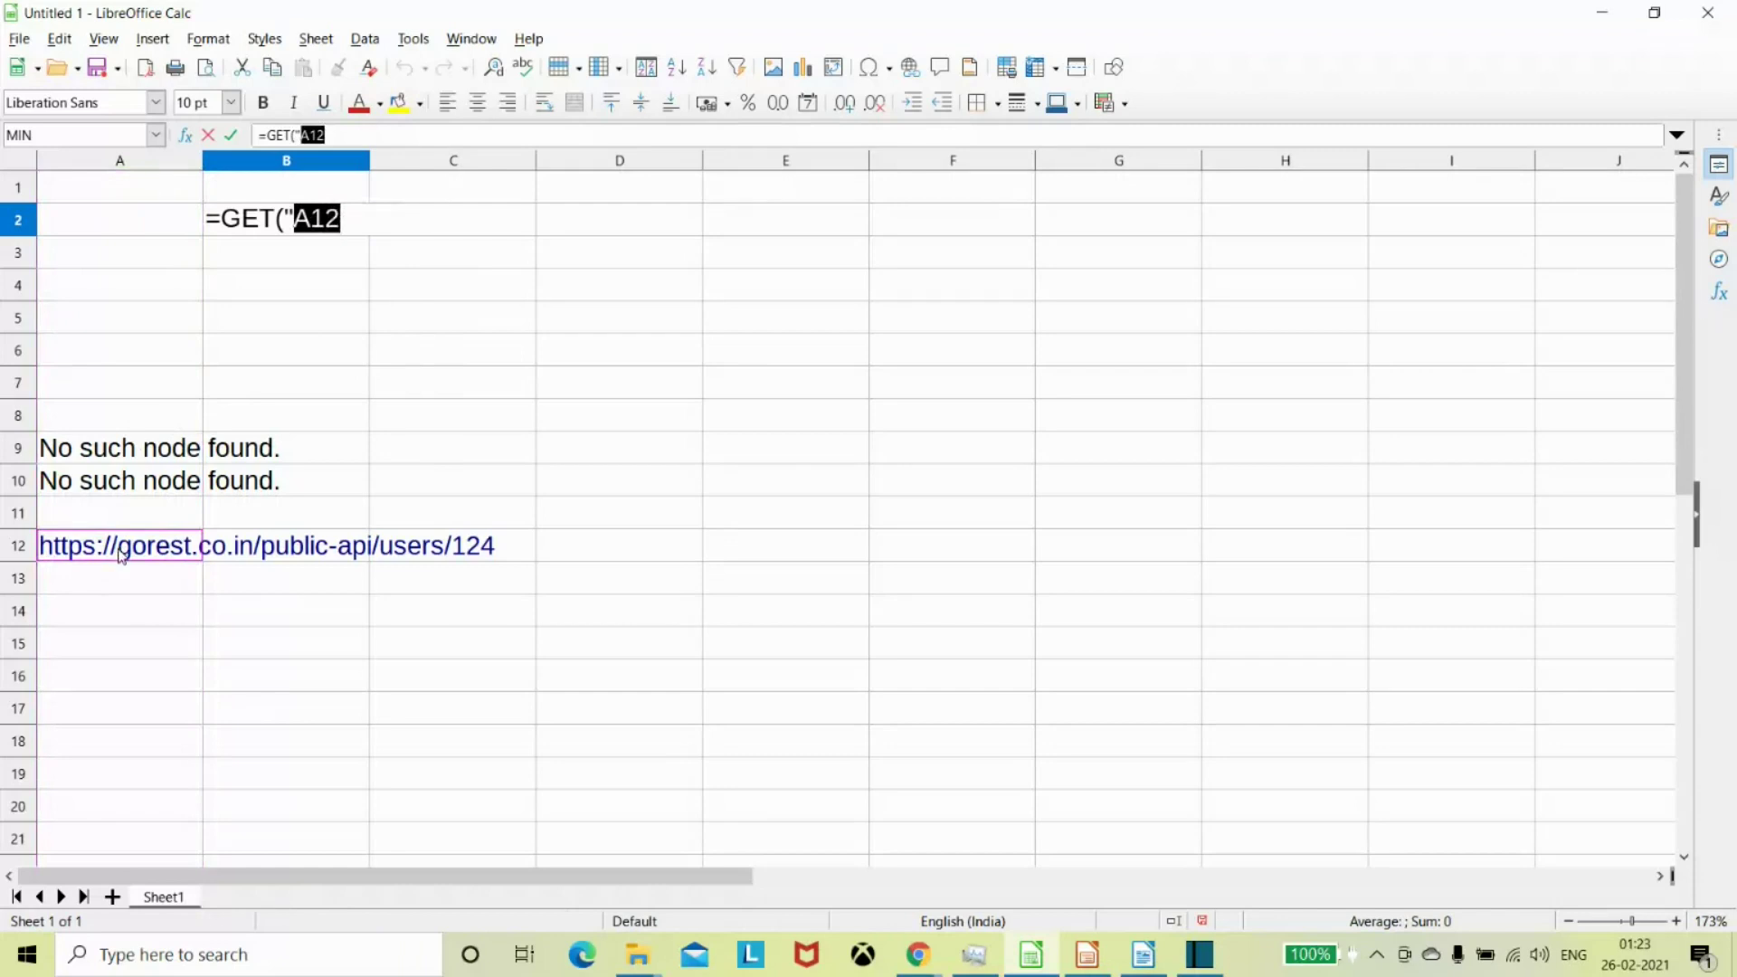
click(334, 136)
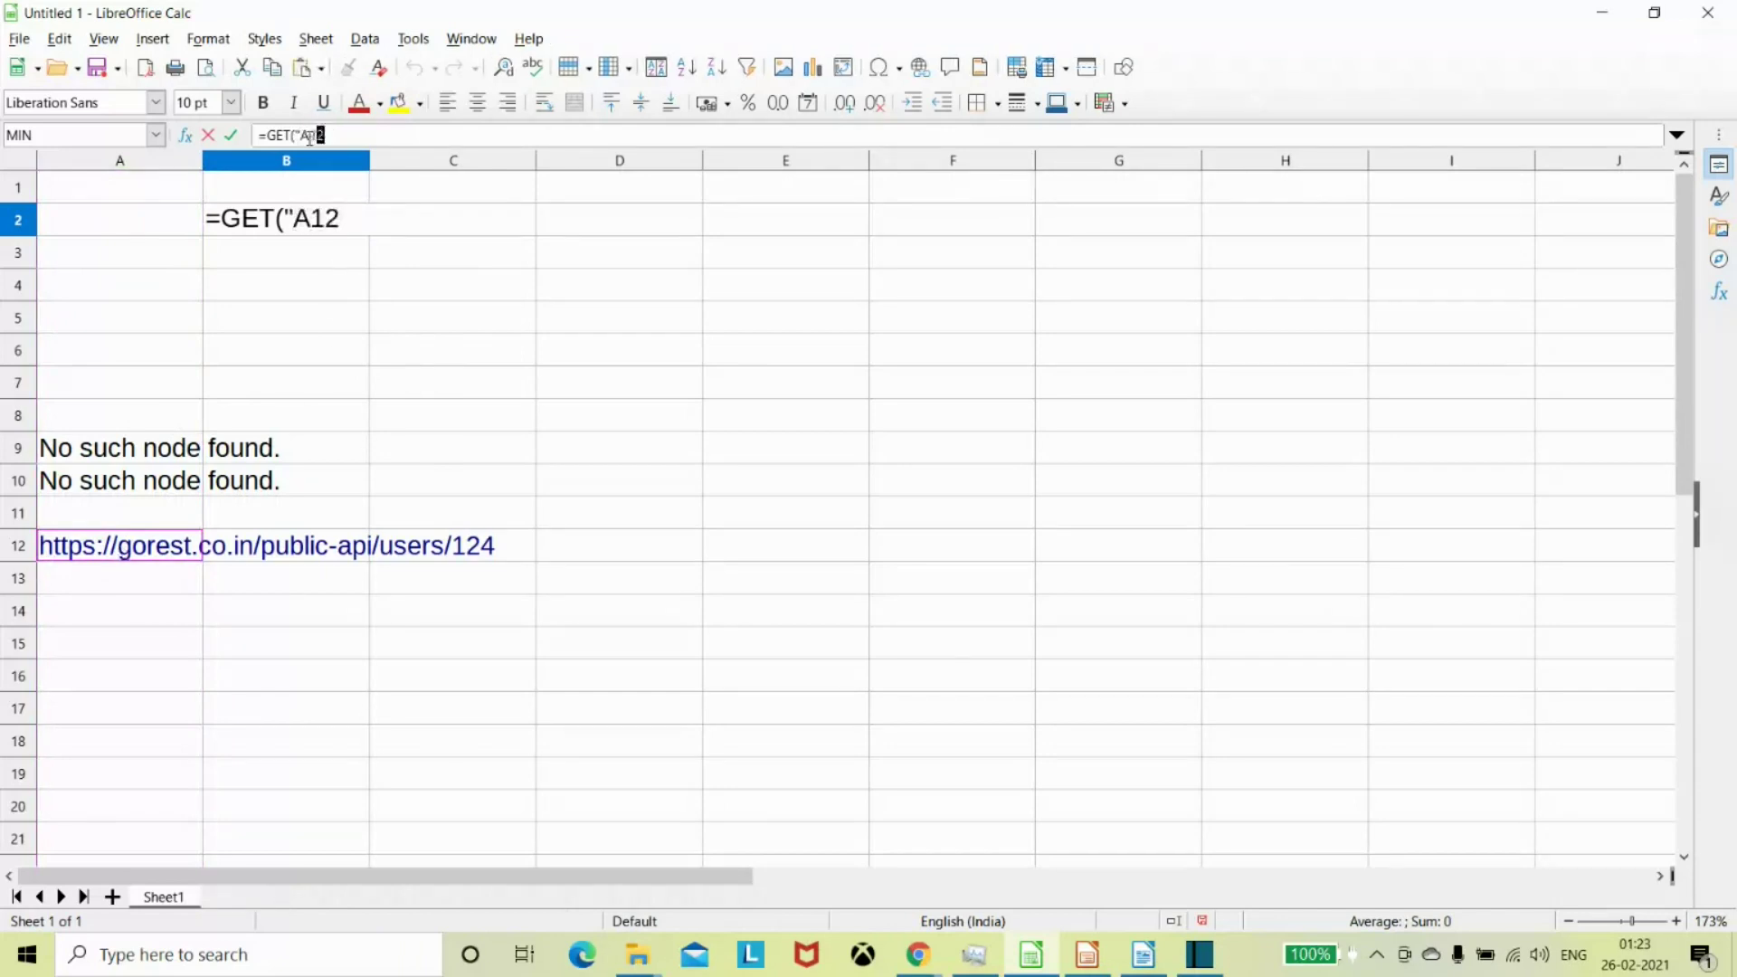
double_click(313, 135)
drag(311, 136, 332, 137)
click(335, 137)
key(BackSpace)
key(BackSpace)
key(BackSpace)
click(201, 166)
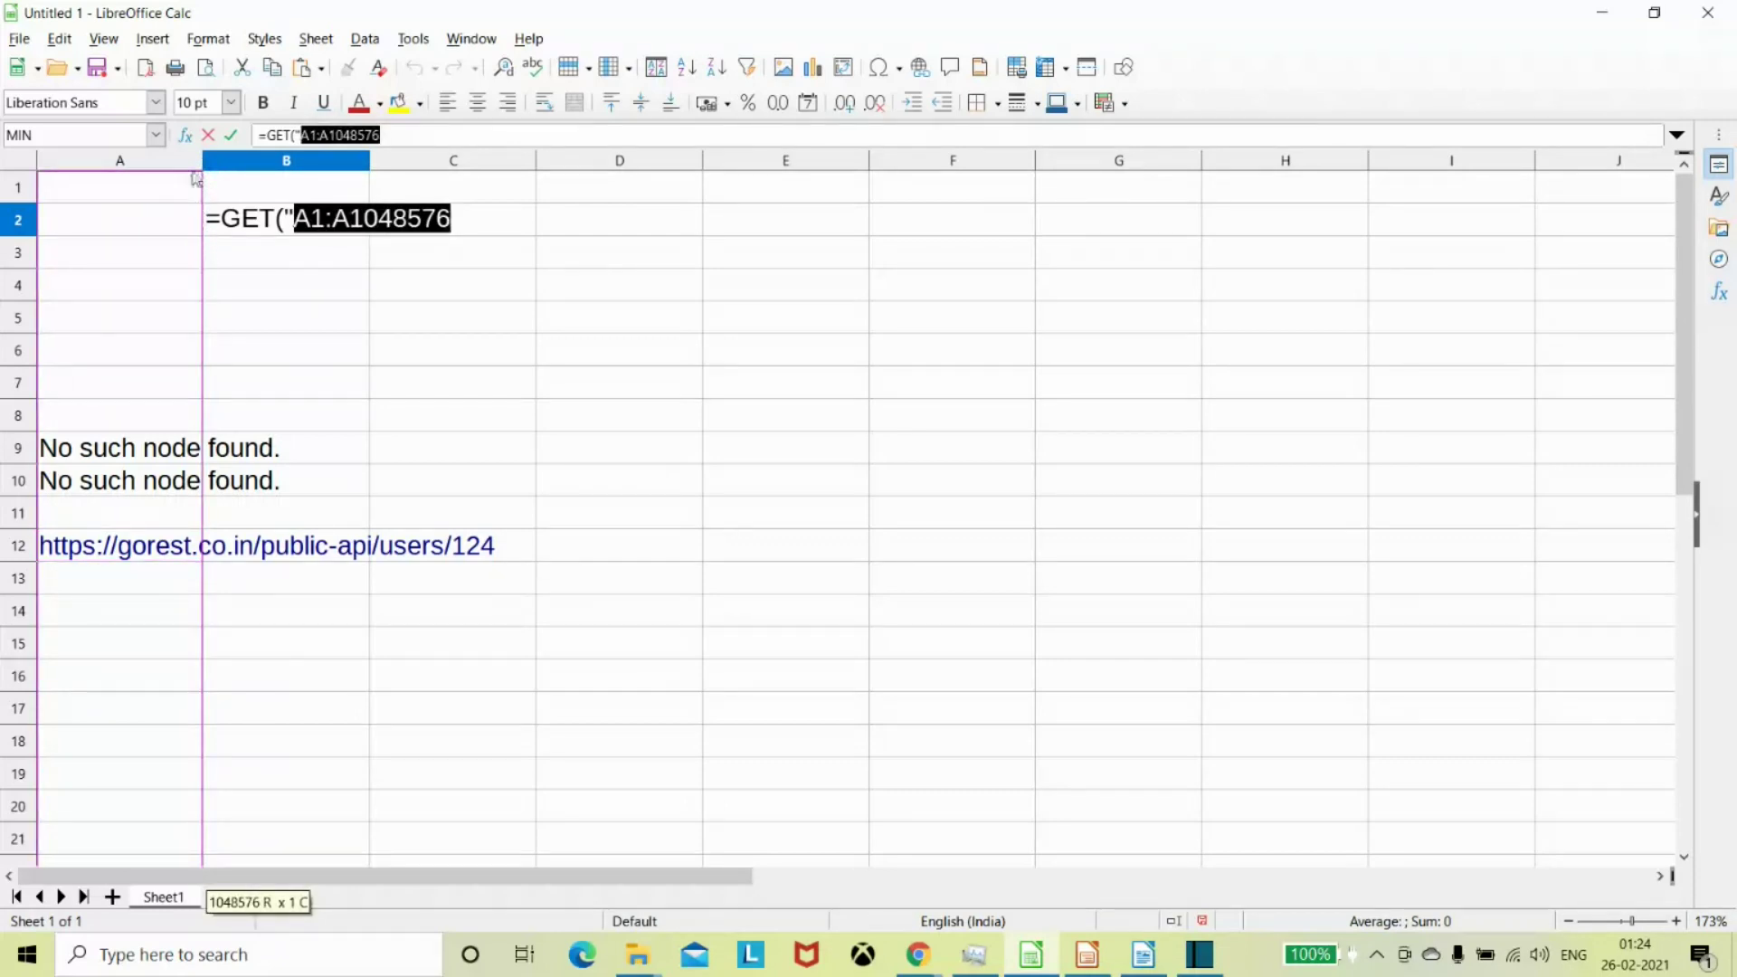
click(193, 621)
click(199, 525)
drag(201, 171, 197, 262)
click(197, 263)
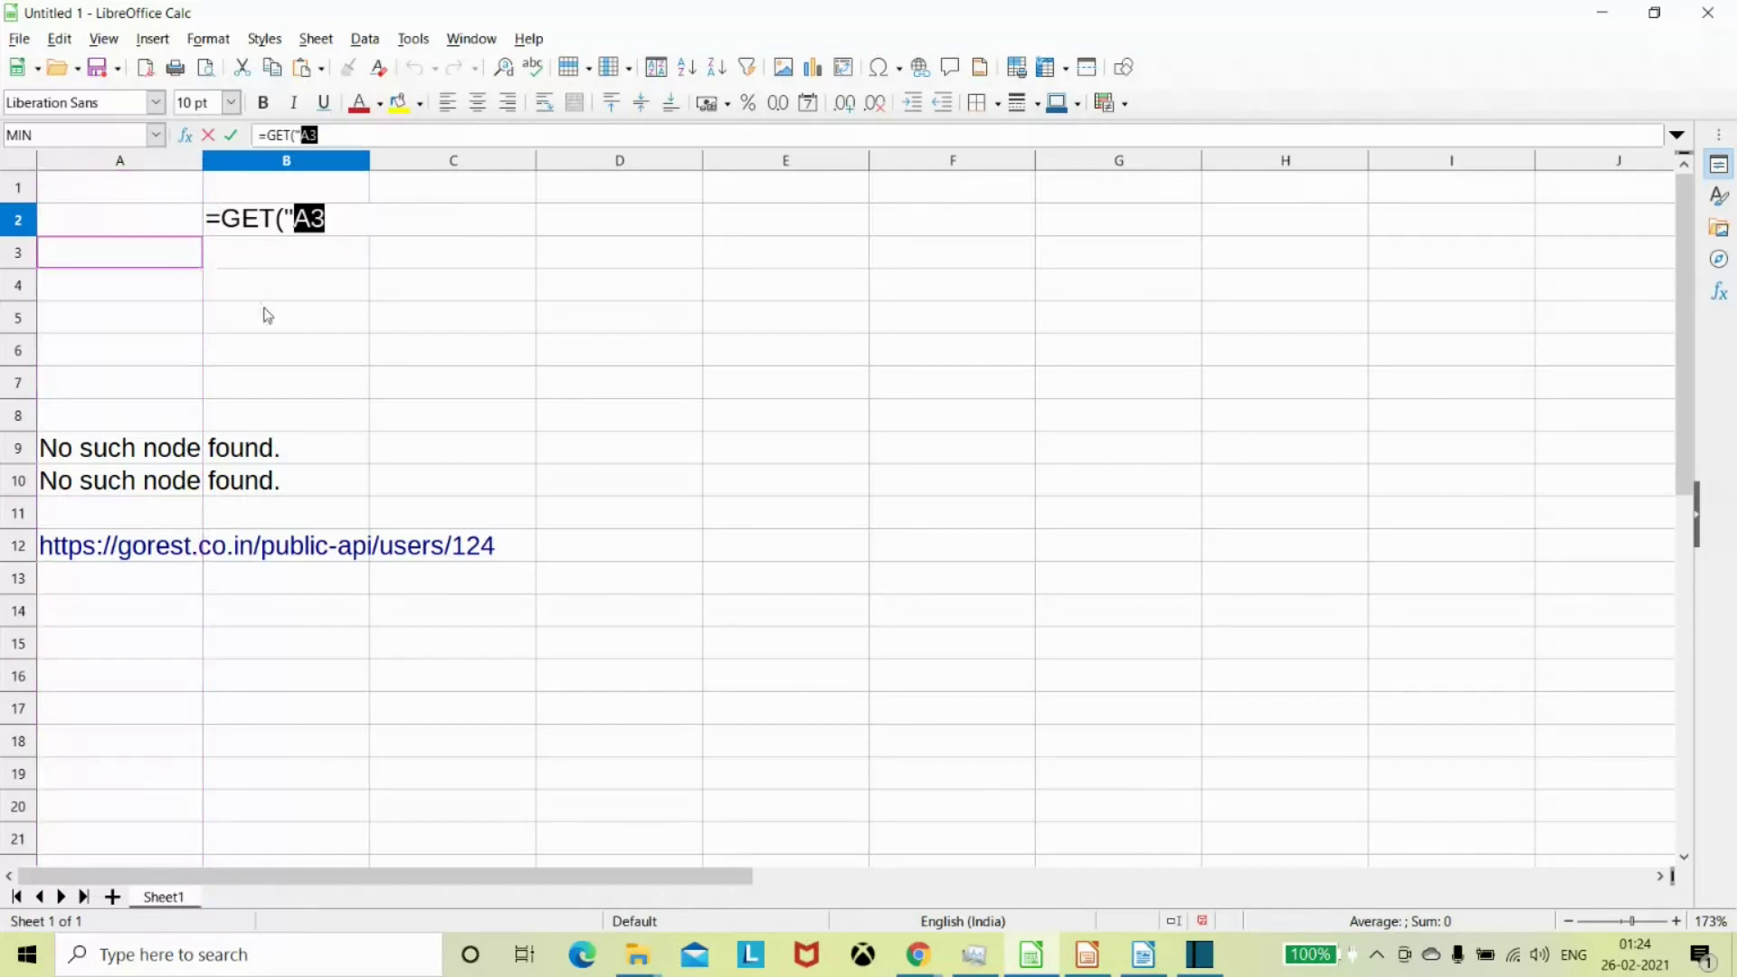
click(335, 136)
key(BackSpace)
key(BackSpace)
key(BackSpace)
key(BackSpace)
key(BackSpace)
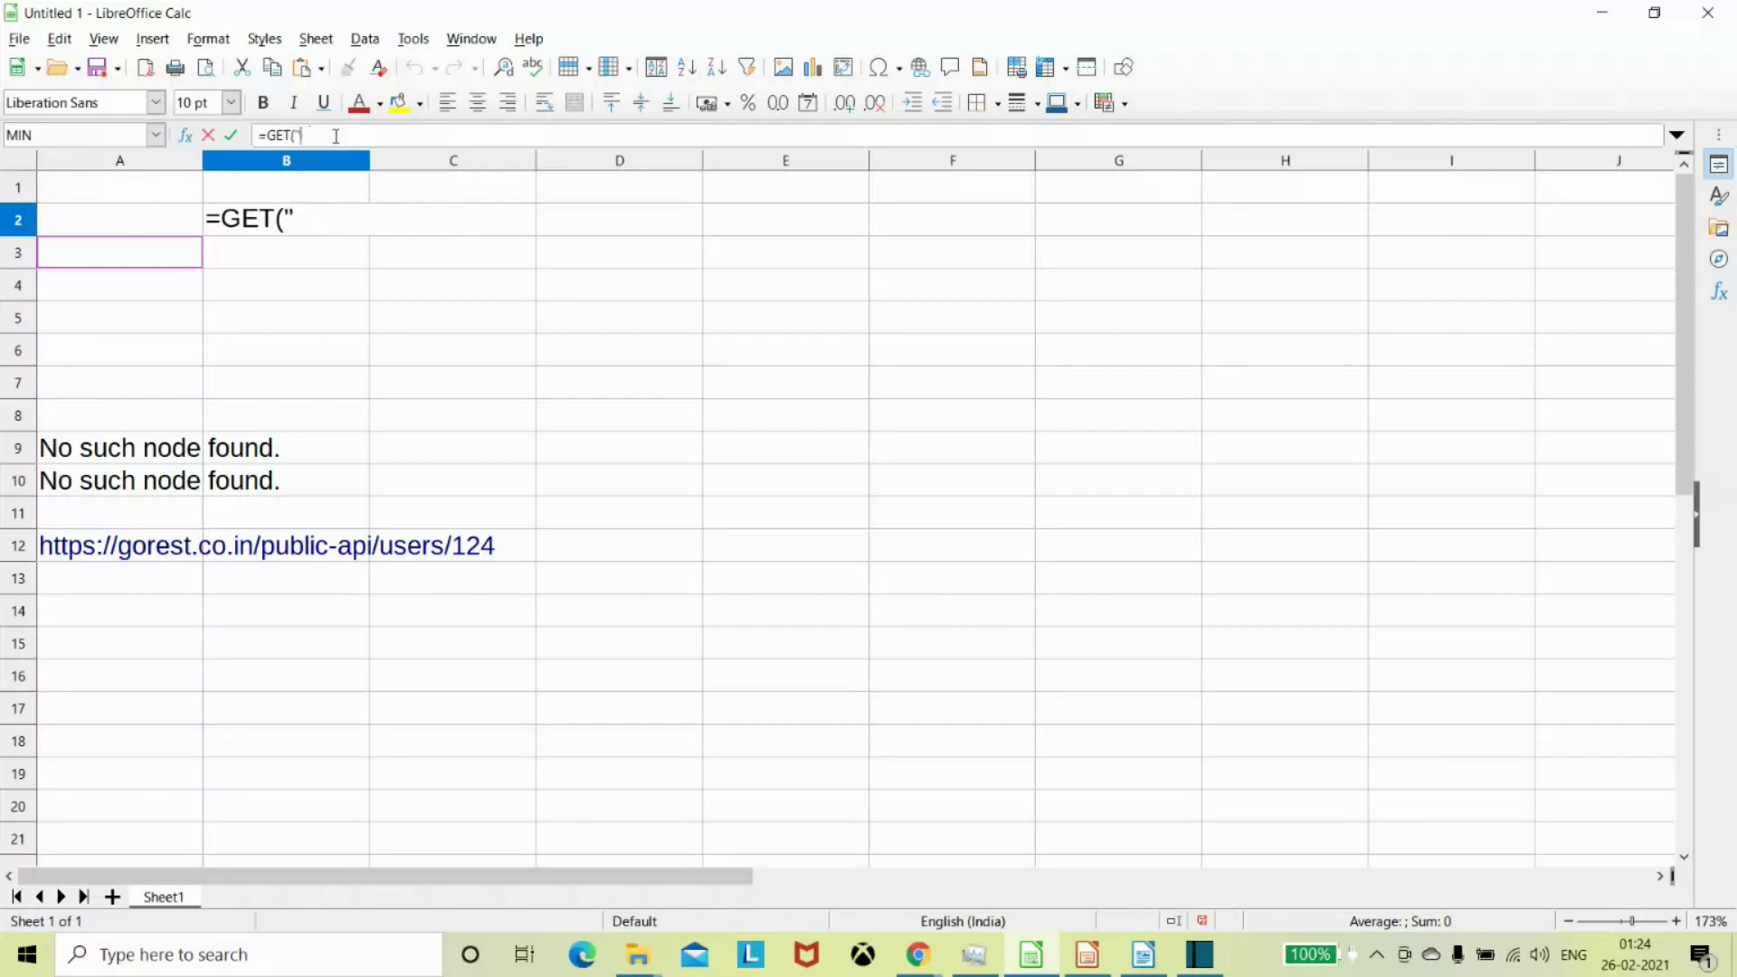
key(Escape)
Widen column A to fit the request URL and copy the URL text from cell A12
click(200, 186)
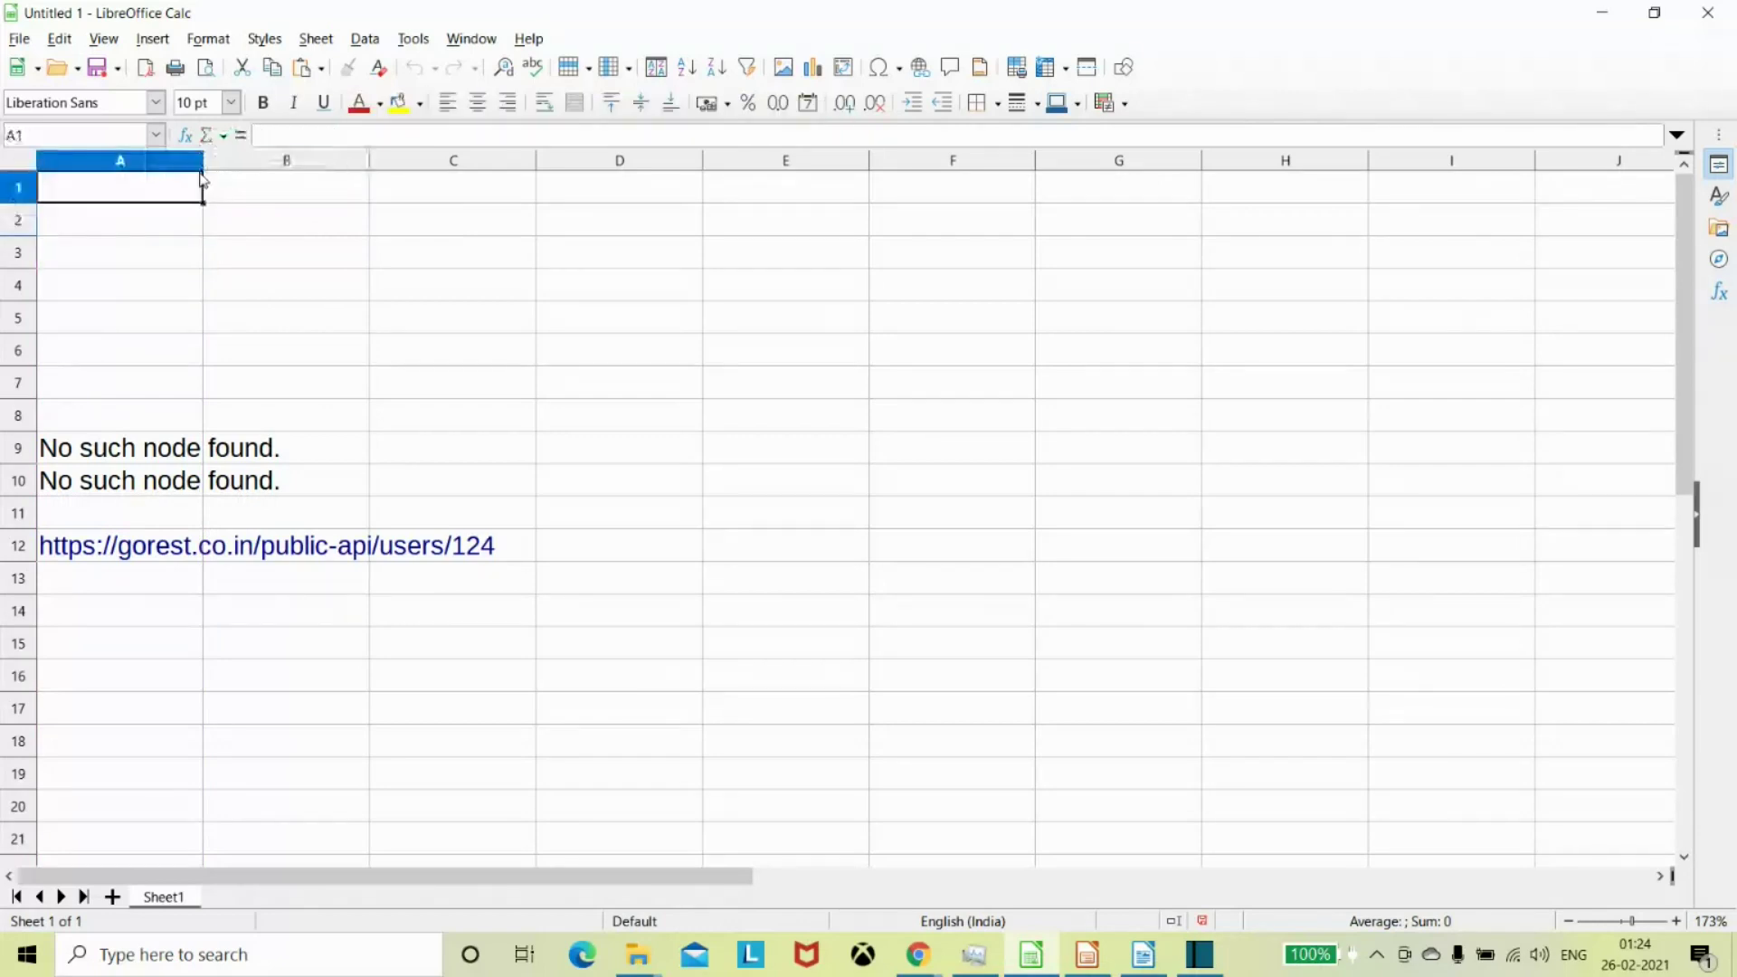
drag(203, 167, 540, 166)
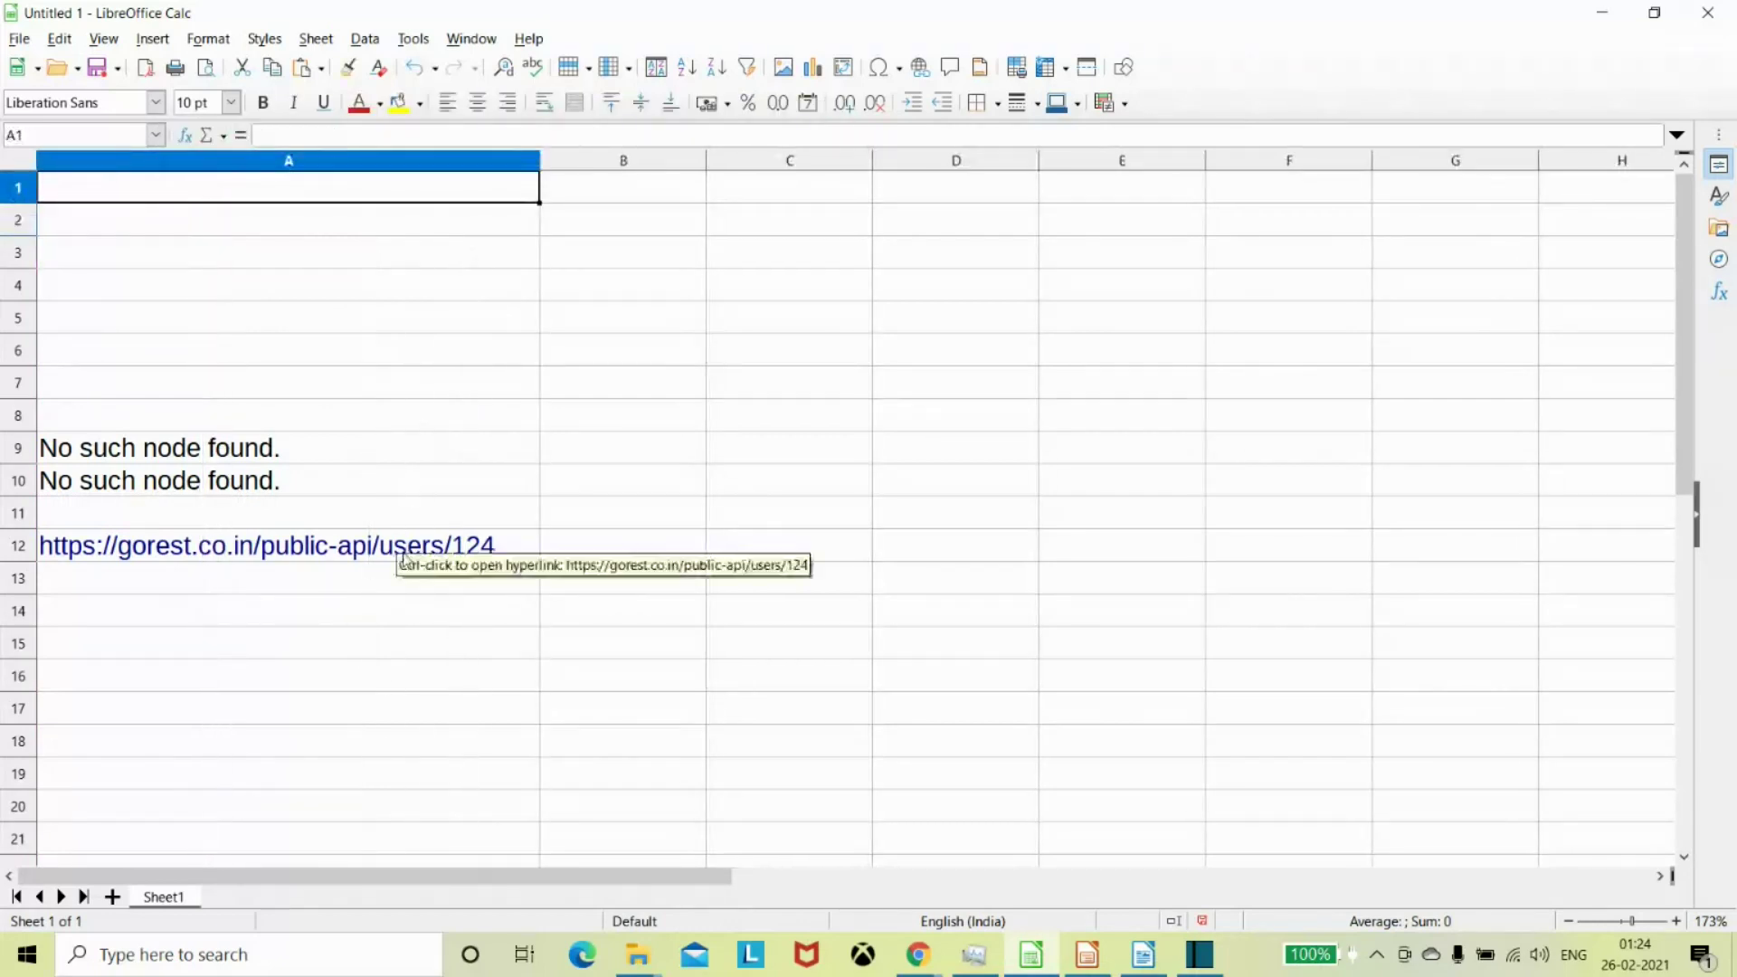
click(444, 549)
double_click(496, 545)
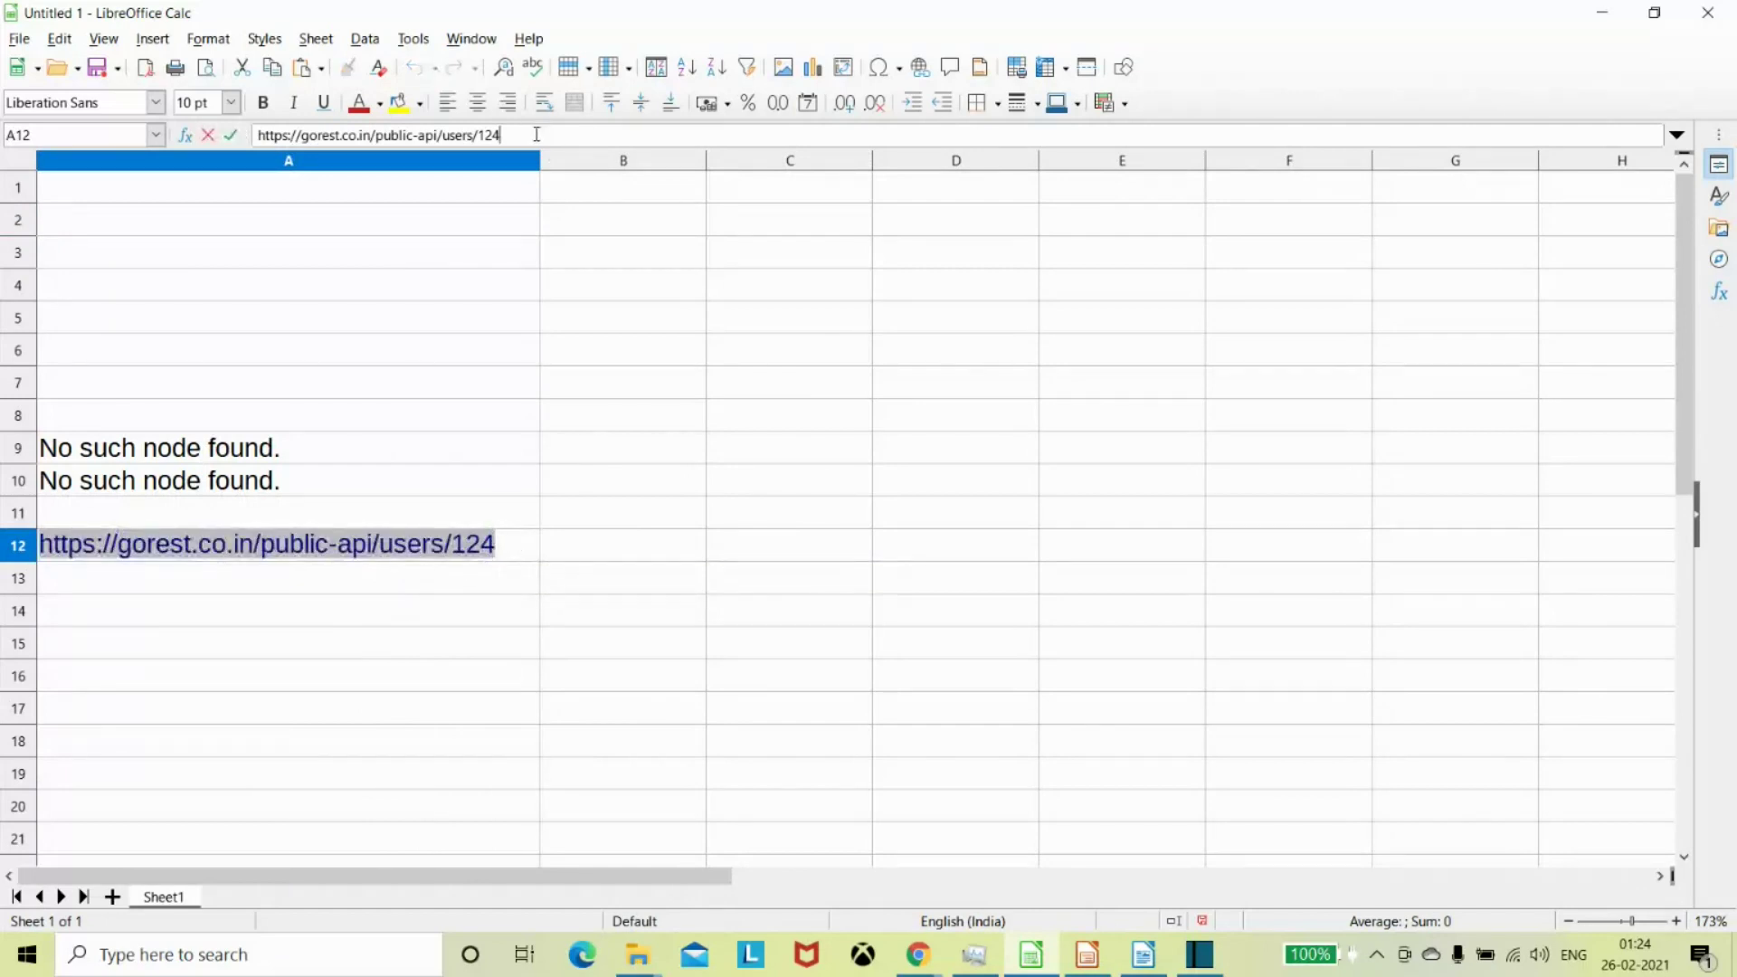
drag(503, 135, 252, 143)
key(ctrl+c)
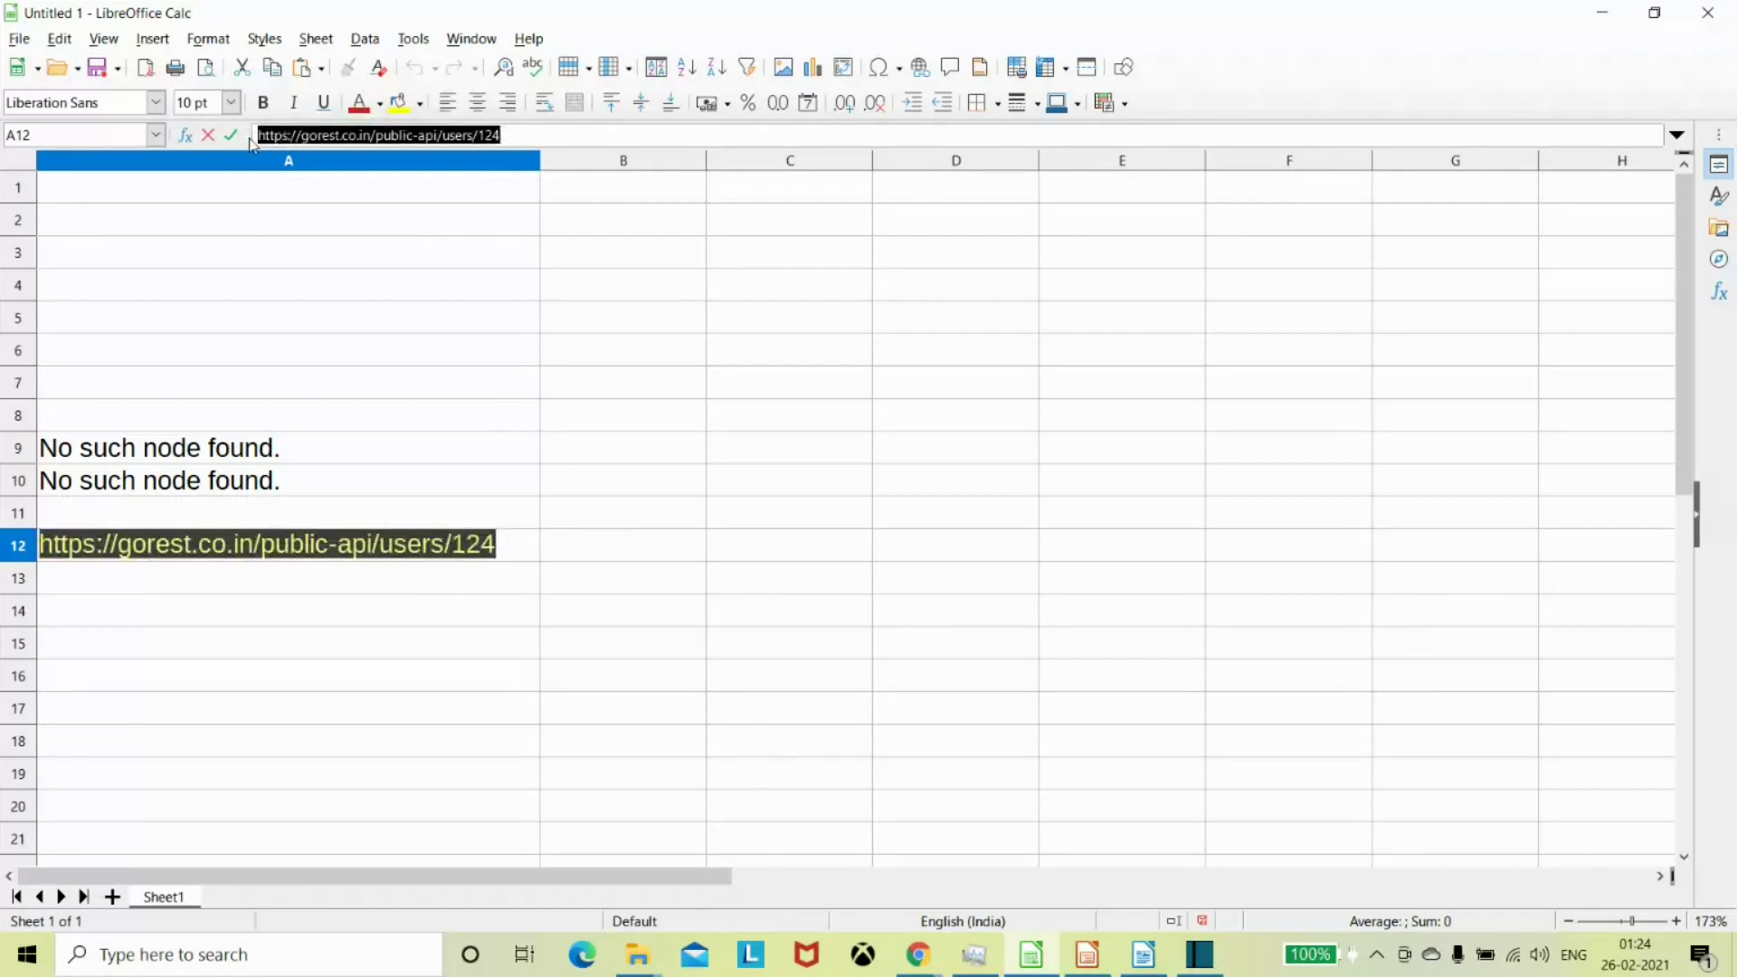
click(544, 137)
key(BackSpace)
key(BackSpace)
key(BackSpace)
key(BackSpace)
key(BackSpace)
key(BackSpace)
key(BackSpace)
key(BackSpace)
key(BackSpace)
key(BackSpace)
key(BackSpace)
key(BackSpace)
key(BackSpace)
key(BackSpace)
key(BackSpace)
key(BackSpace)
key(BackSpace)
key(BackSpace)
key(BackSpace)
key(BackSpace)
key(BackSpace)
key(BackSpace)
key(BackSpace)
text(=)
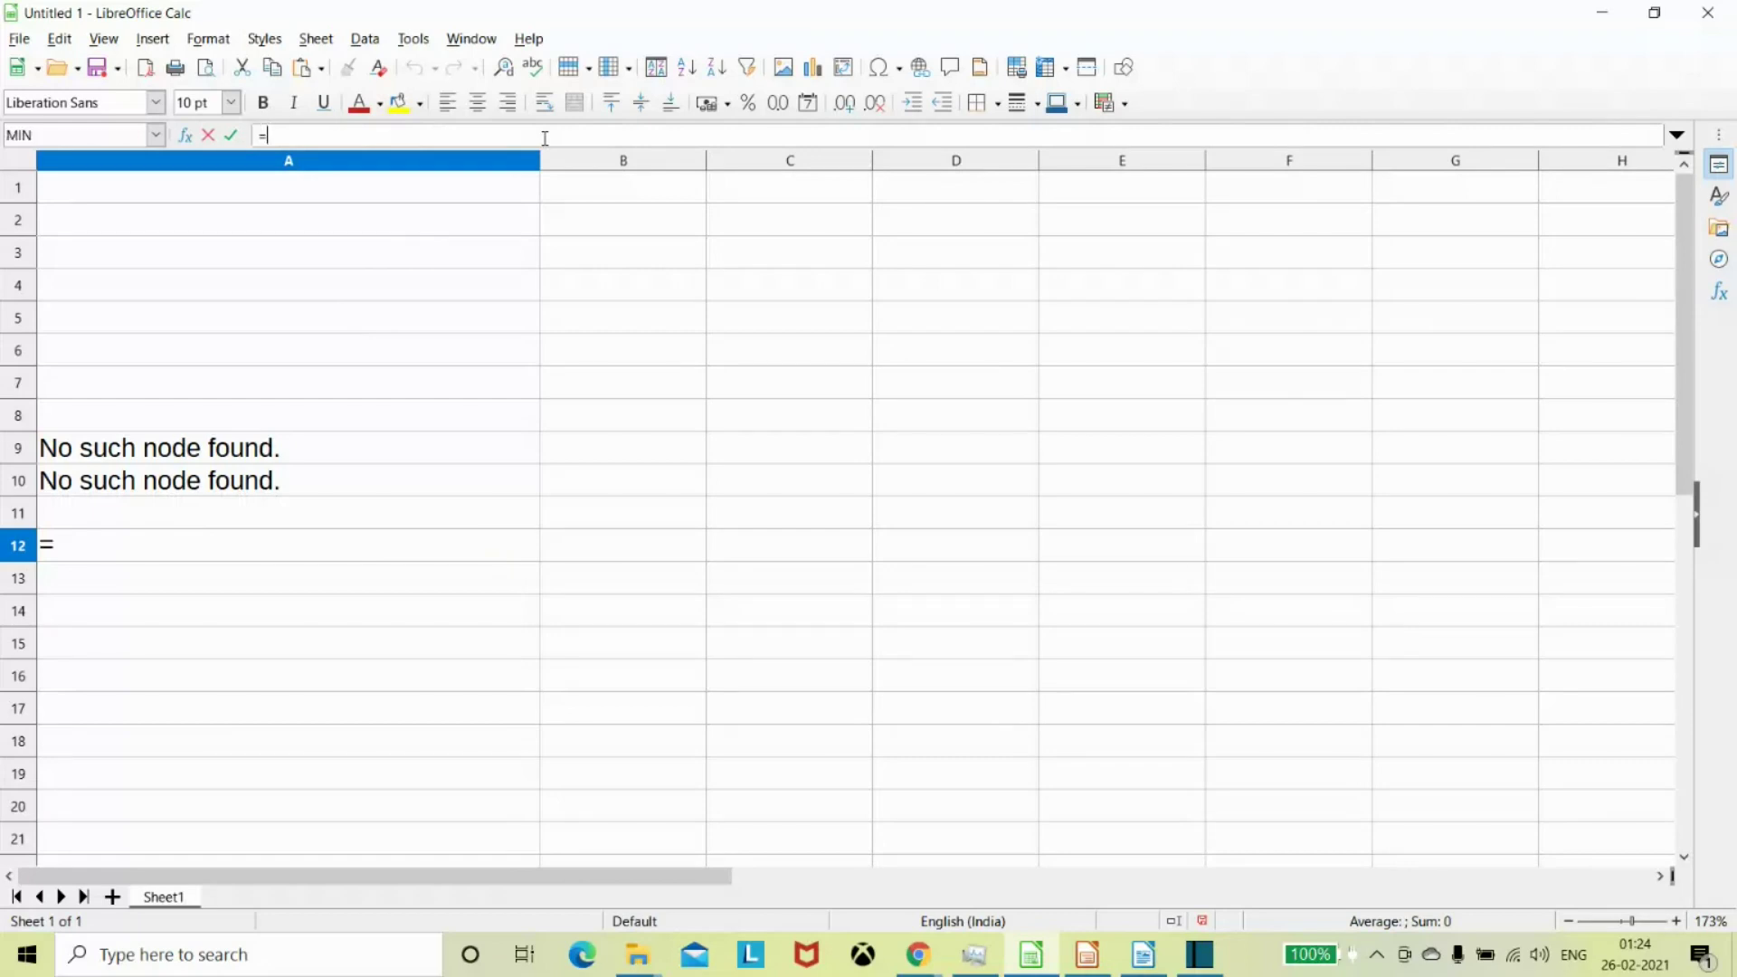
text(G)
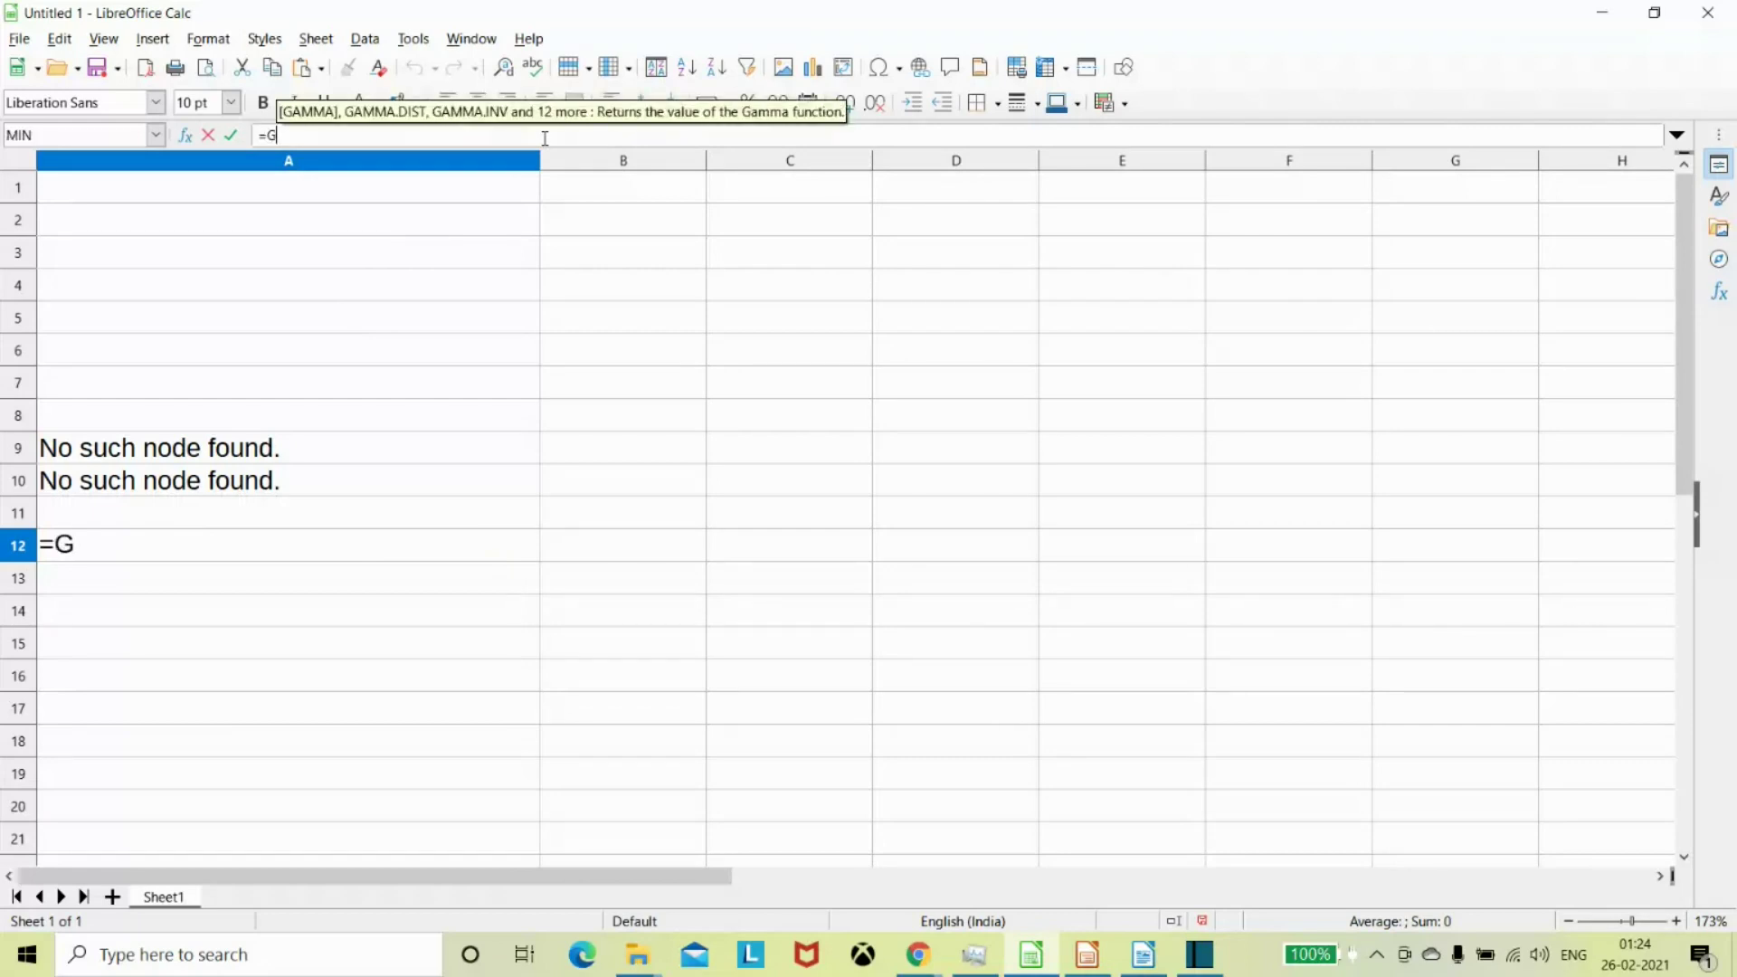
text(ET()
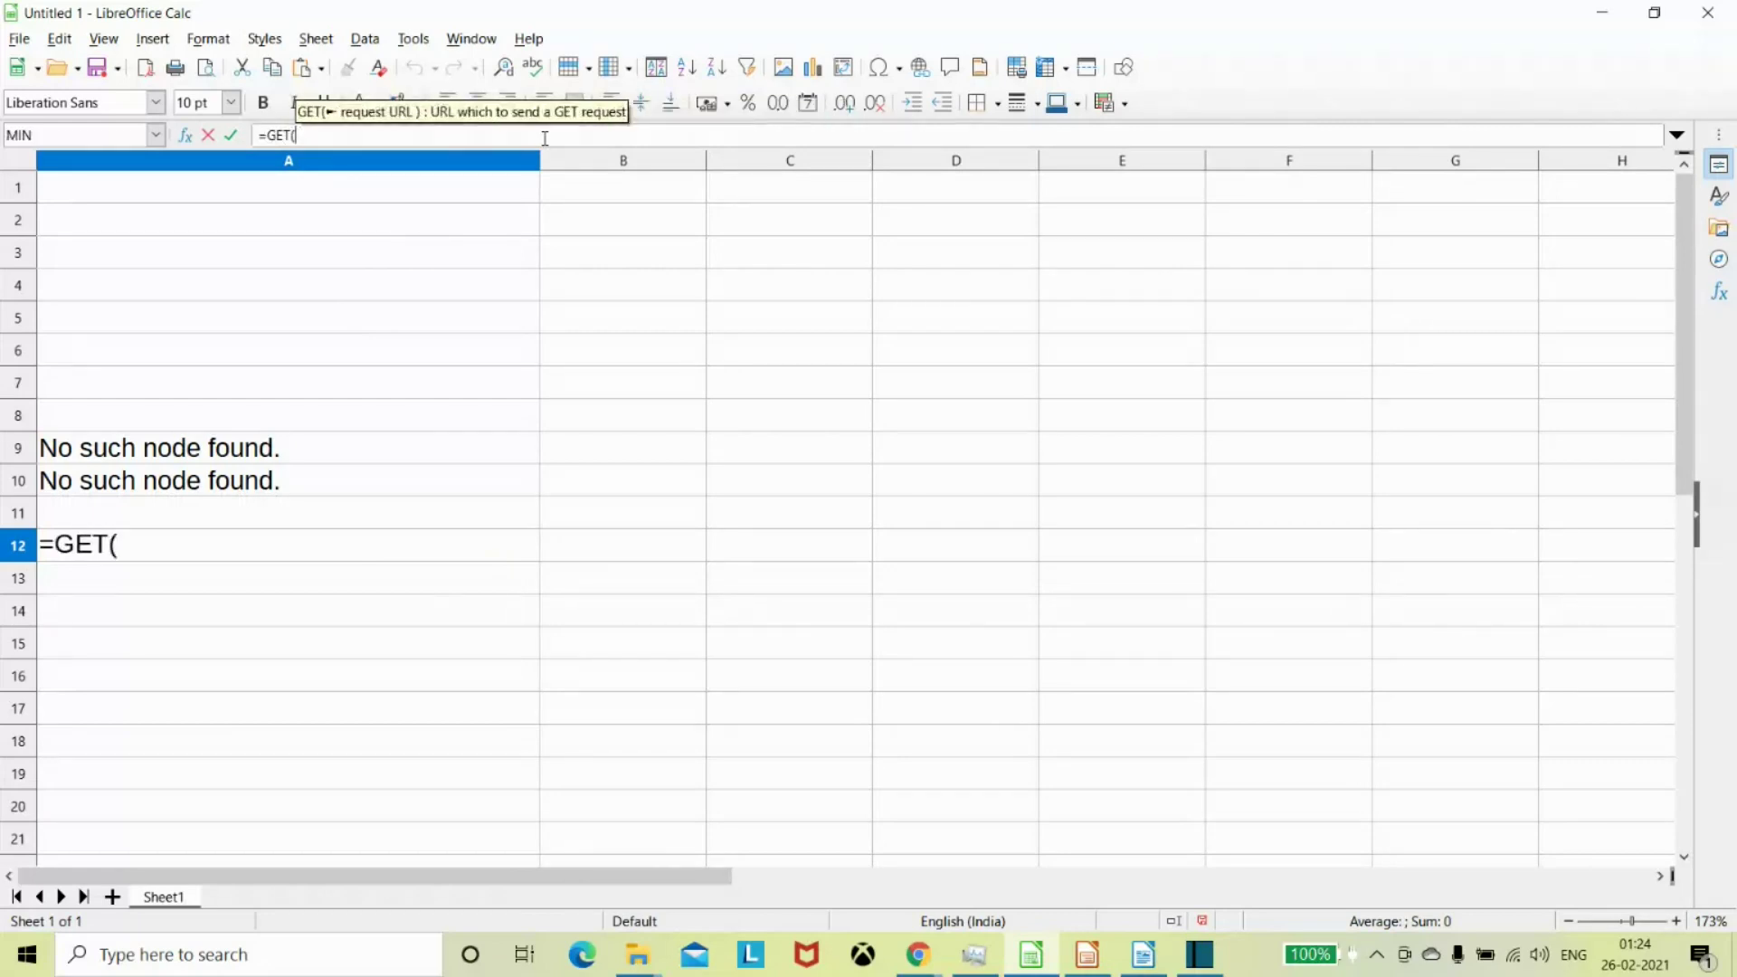
text(")
key(ctrl+v)
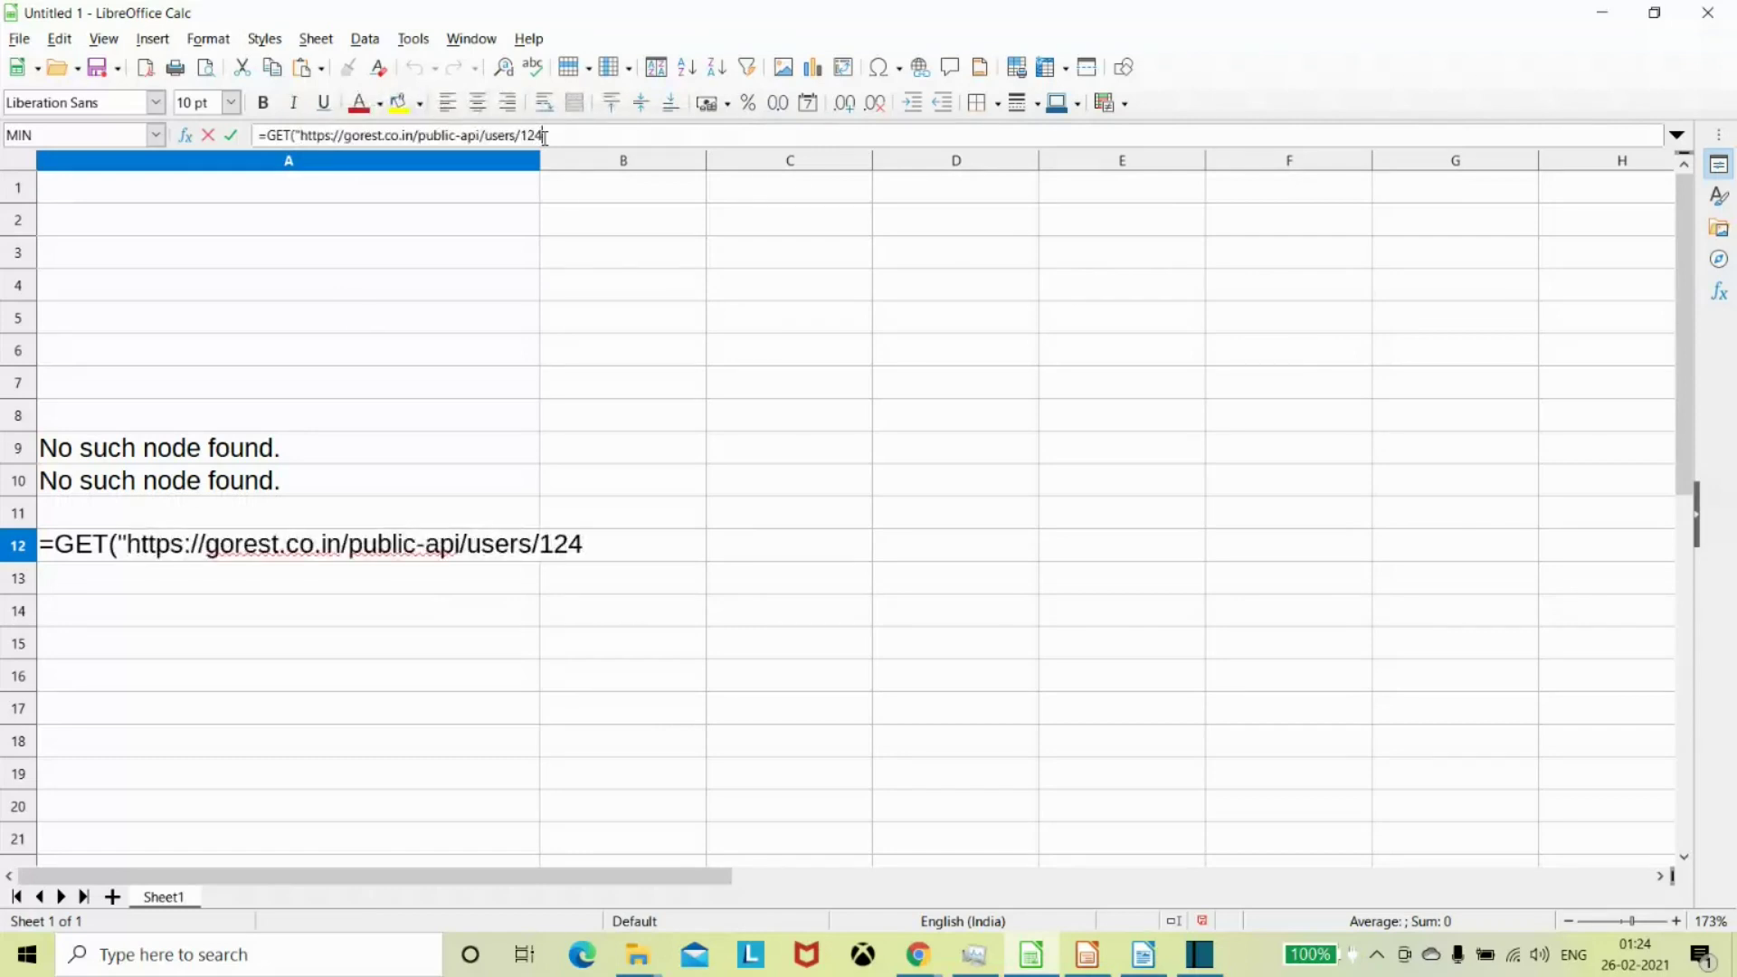
text(")
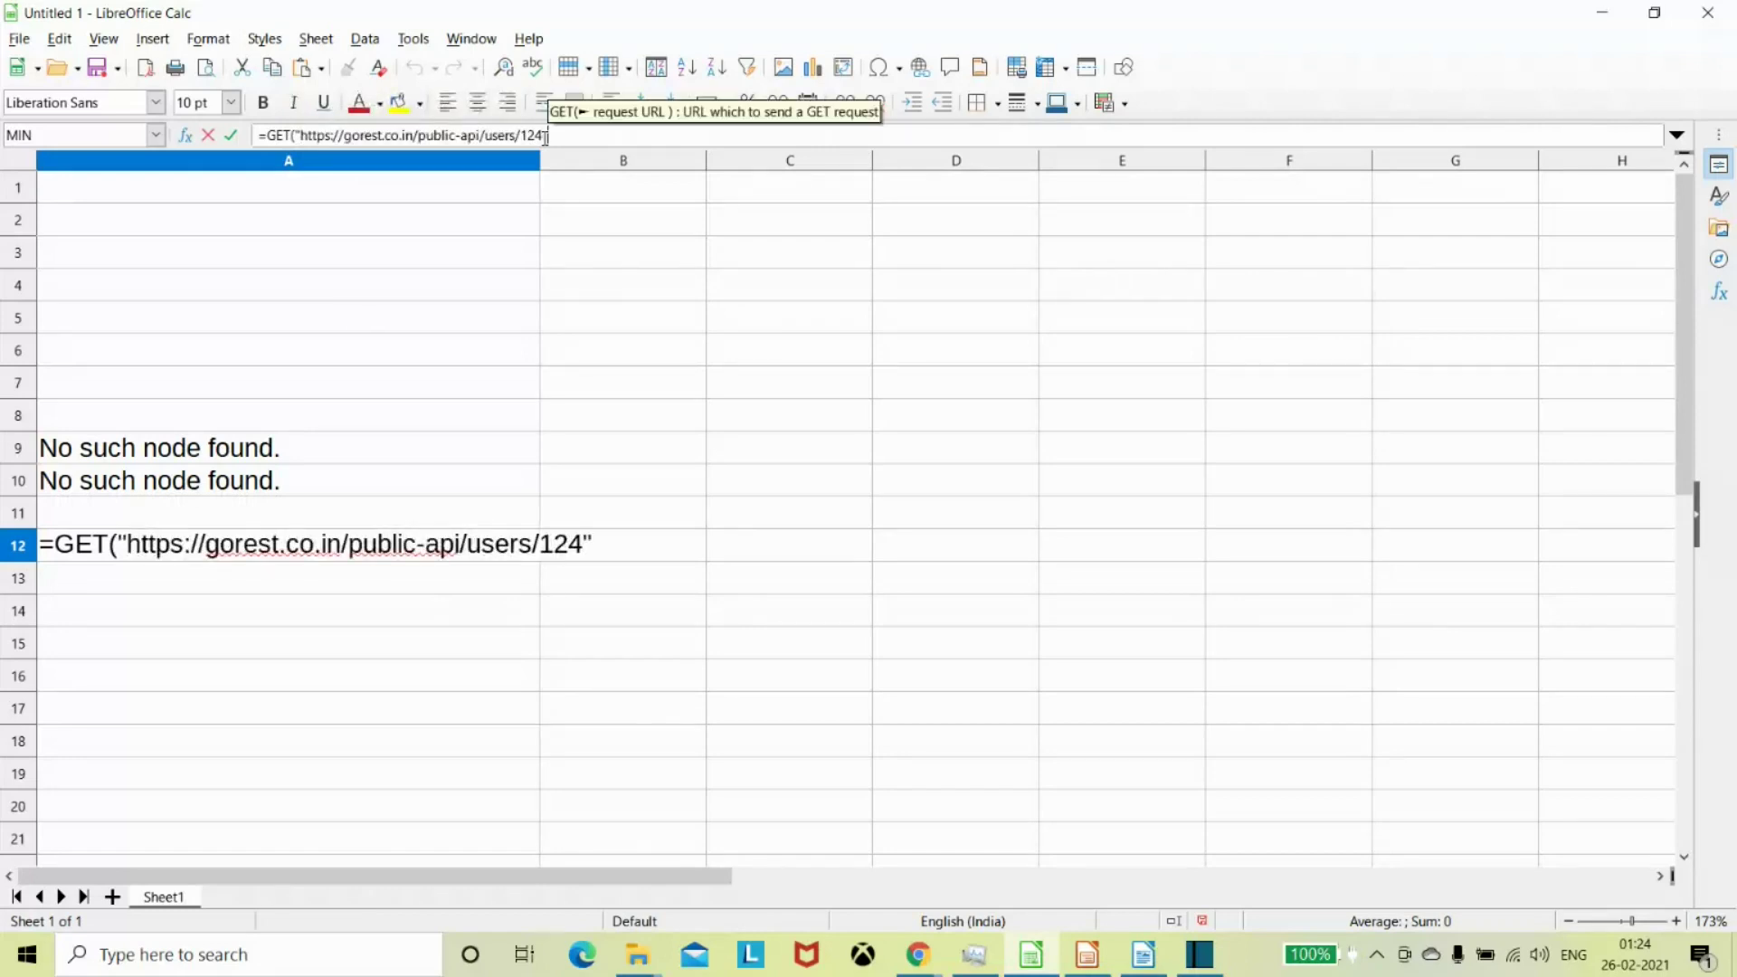
text())
key(Return)
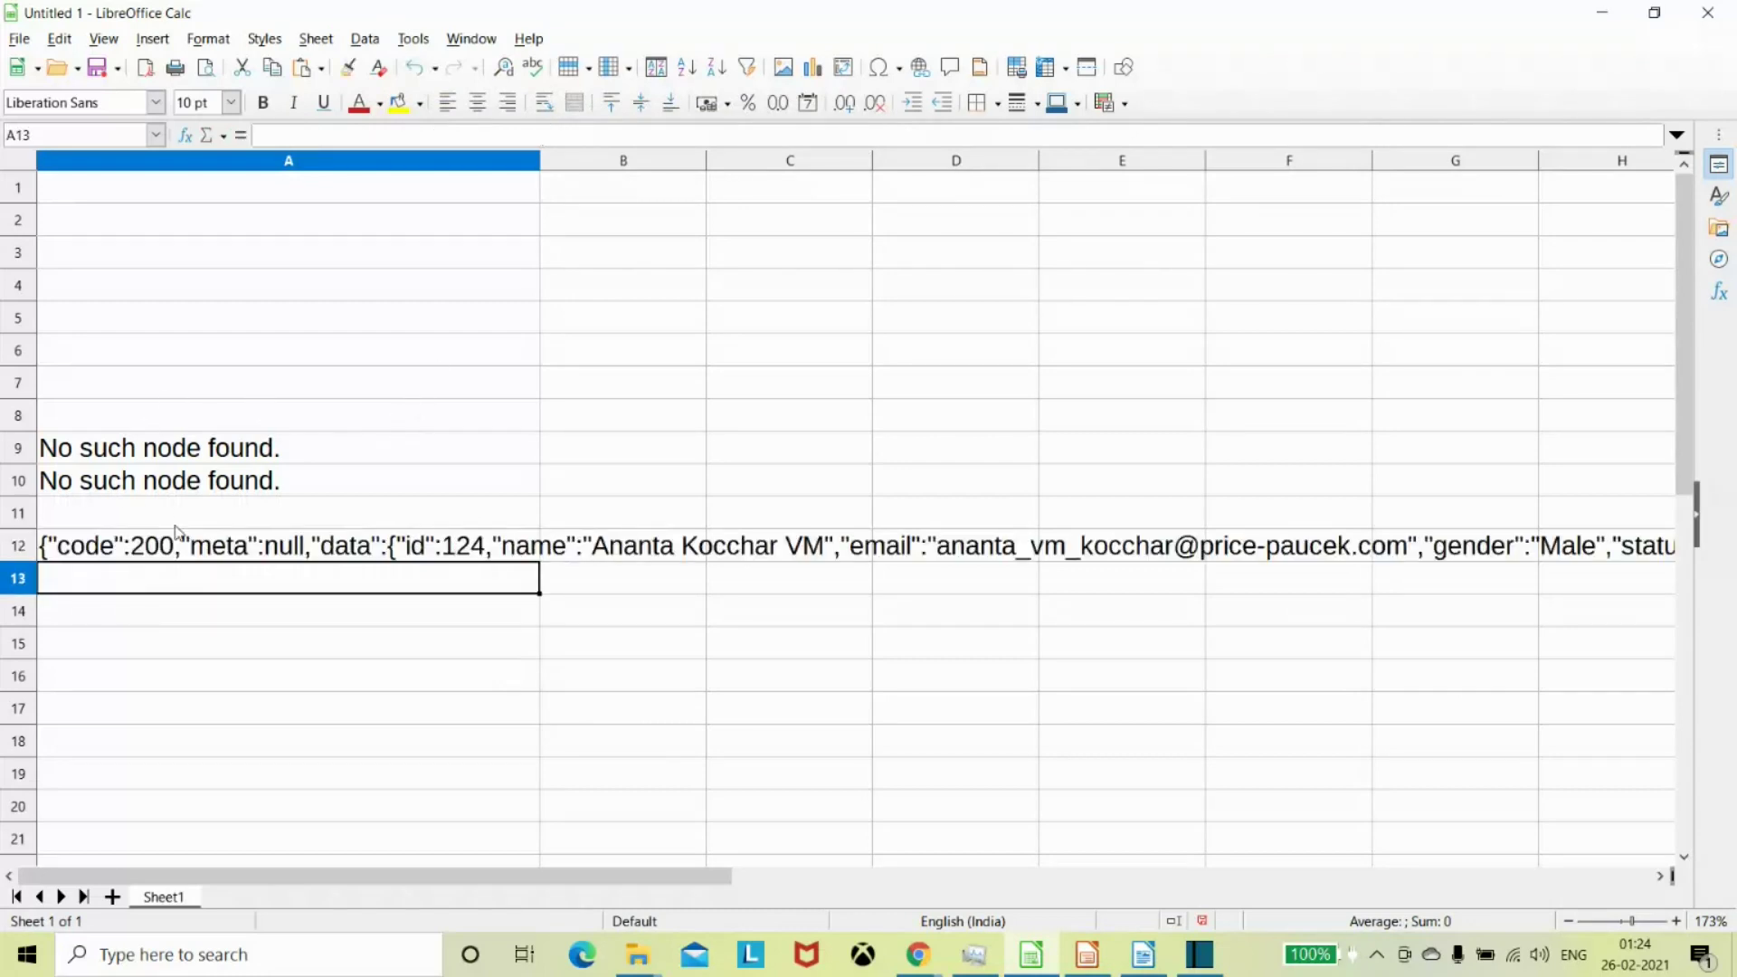
Change the JSON reference of the data.email formula in cell A10 to A12, giving =PARSEJSON(A12,"data.email")
click(197, 493)
double_click(211, 487)
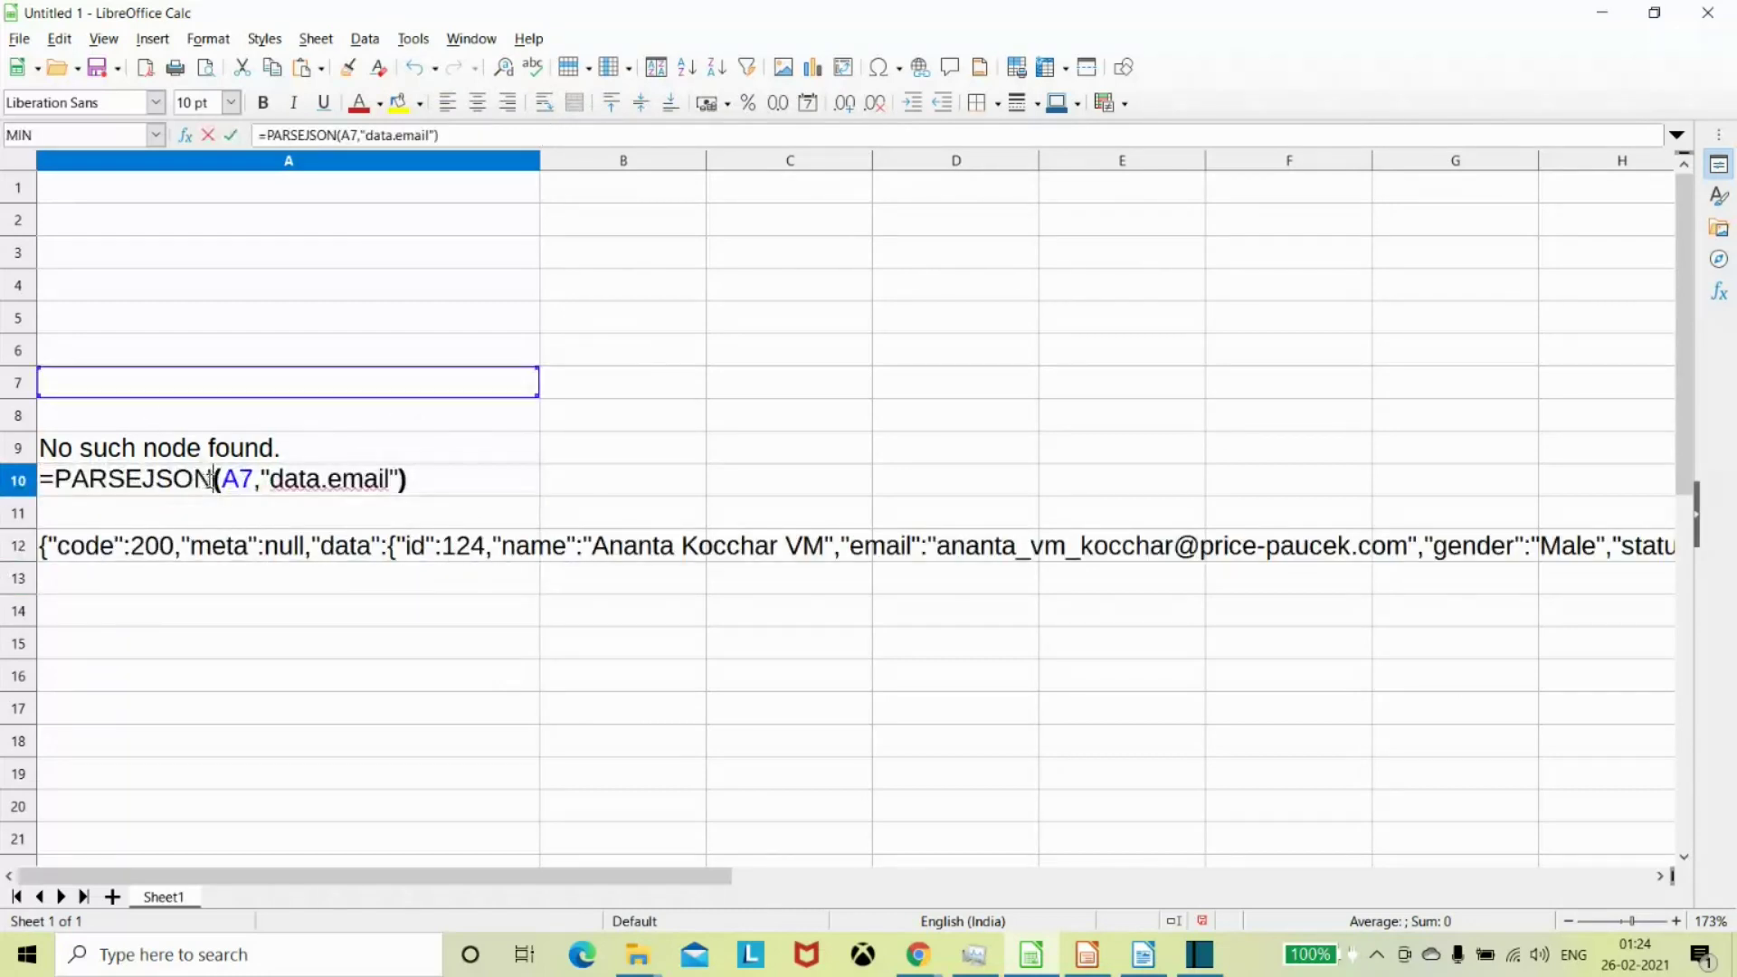
click(252, 480)
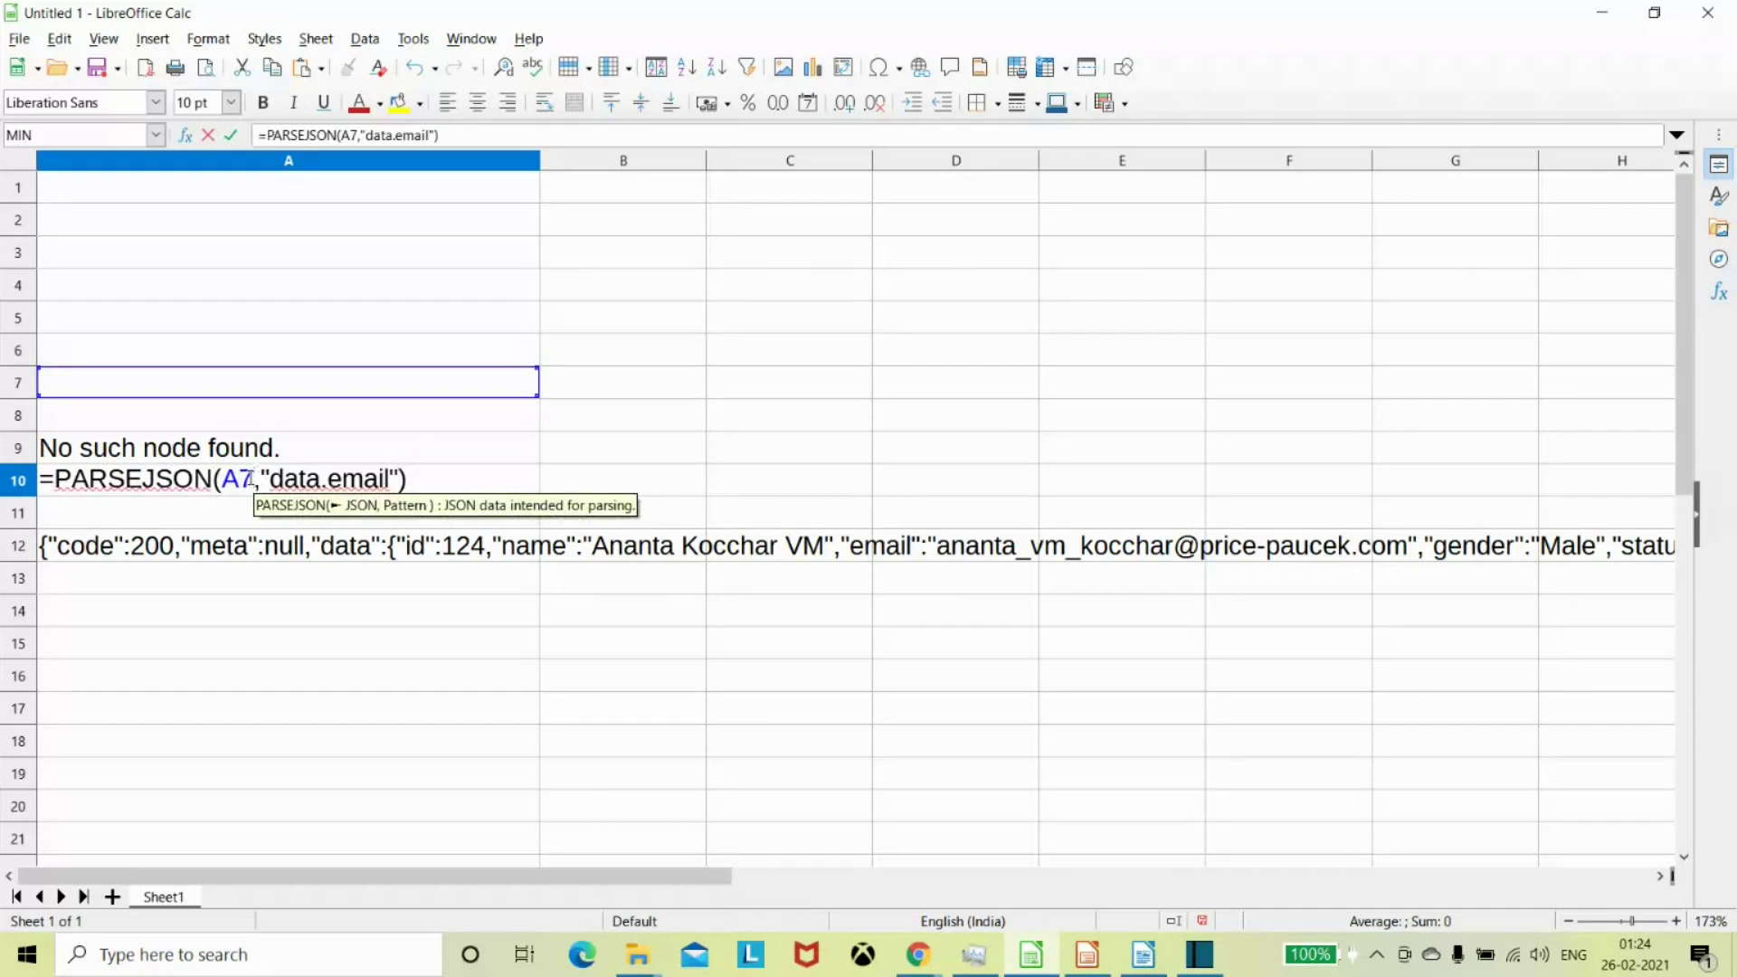
key(BackSpace)
text(1)
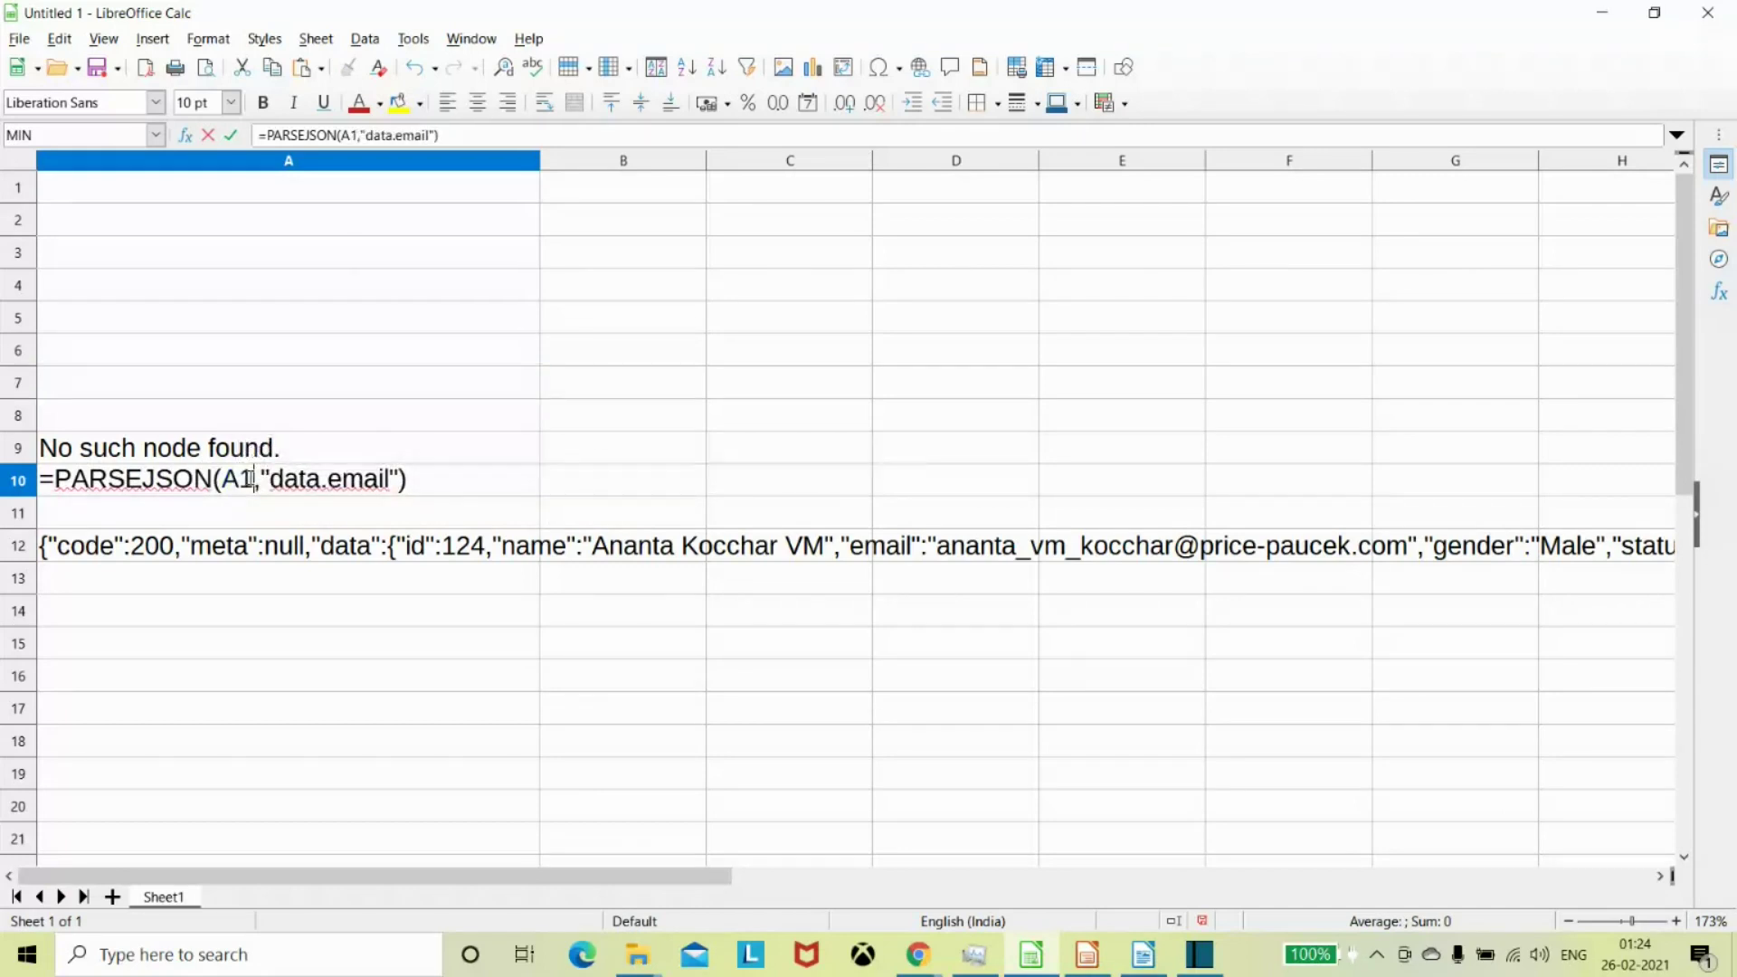
text(2)
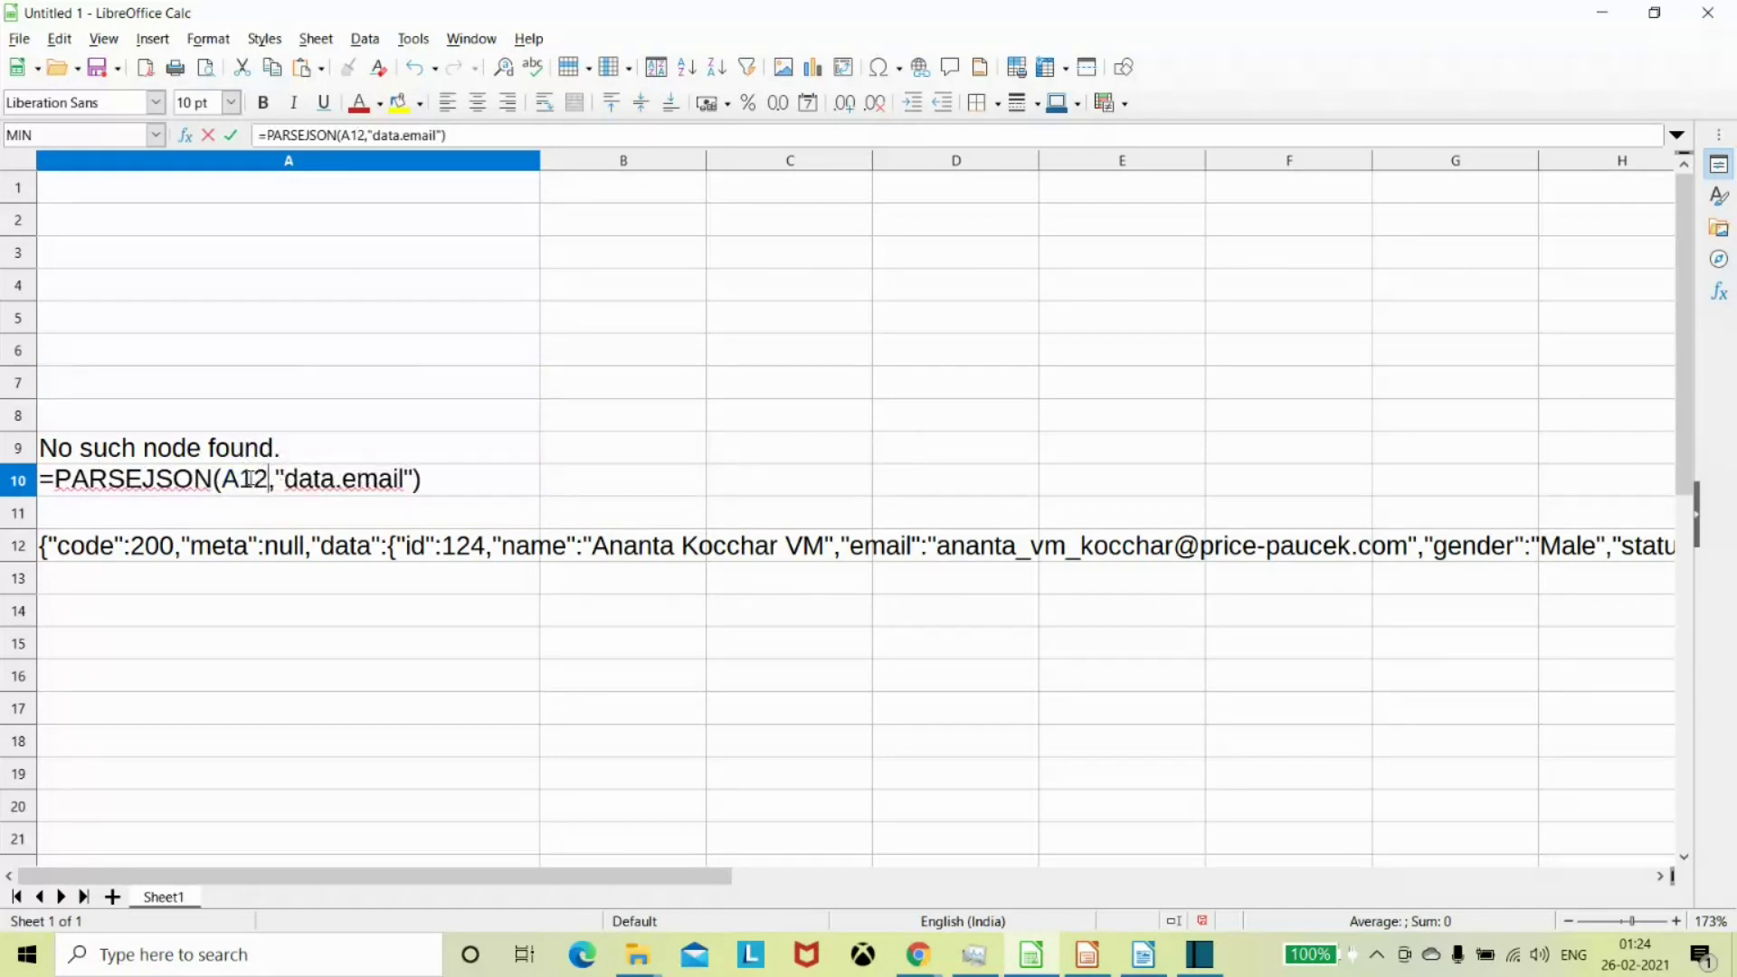
click(465, 480)
key(Return)
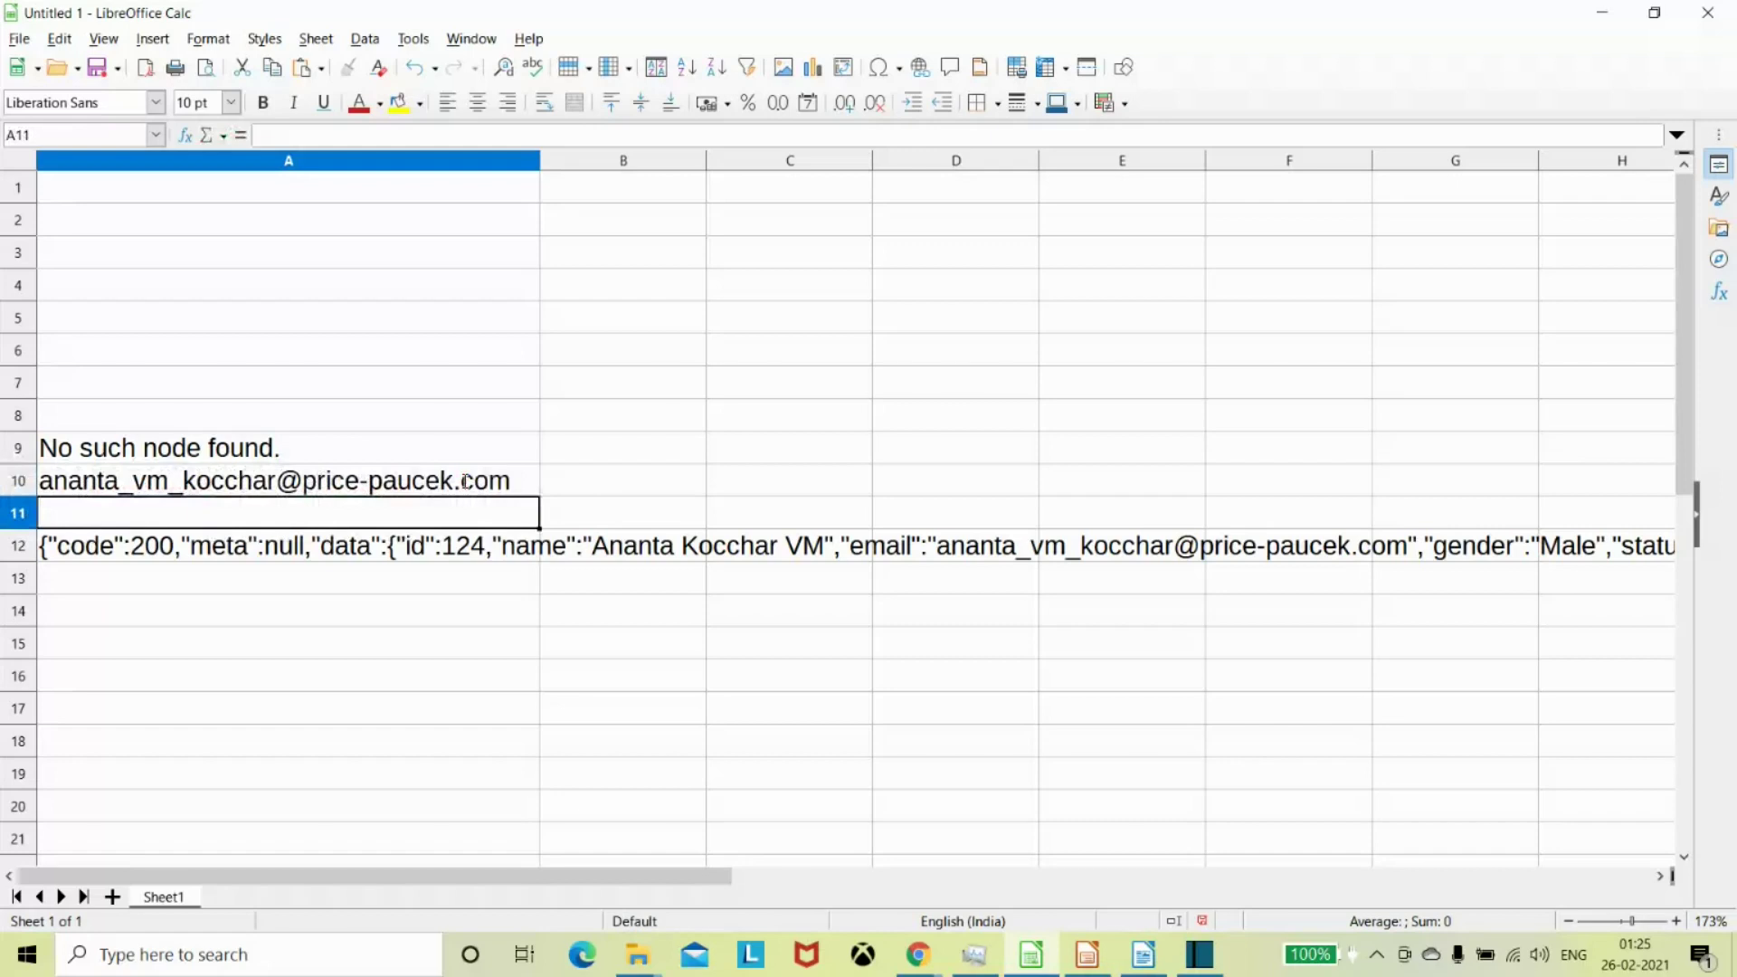
Change the JSON reference of the data.name formula in cell A9 to A12, giving =PARSEJSON(A12,"data.name")
double_click(271, 448)
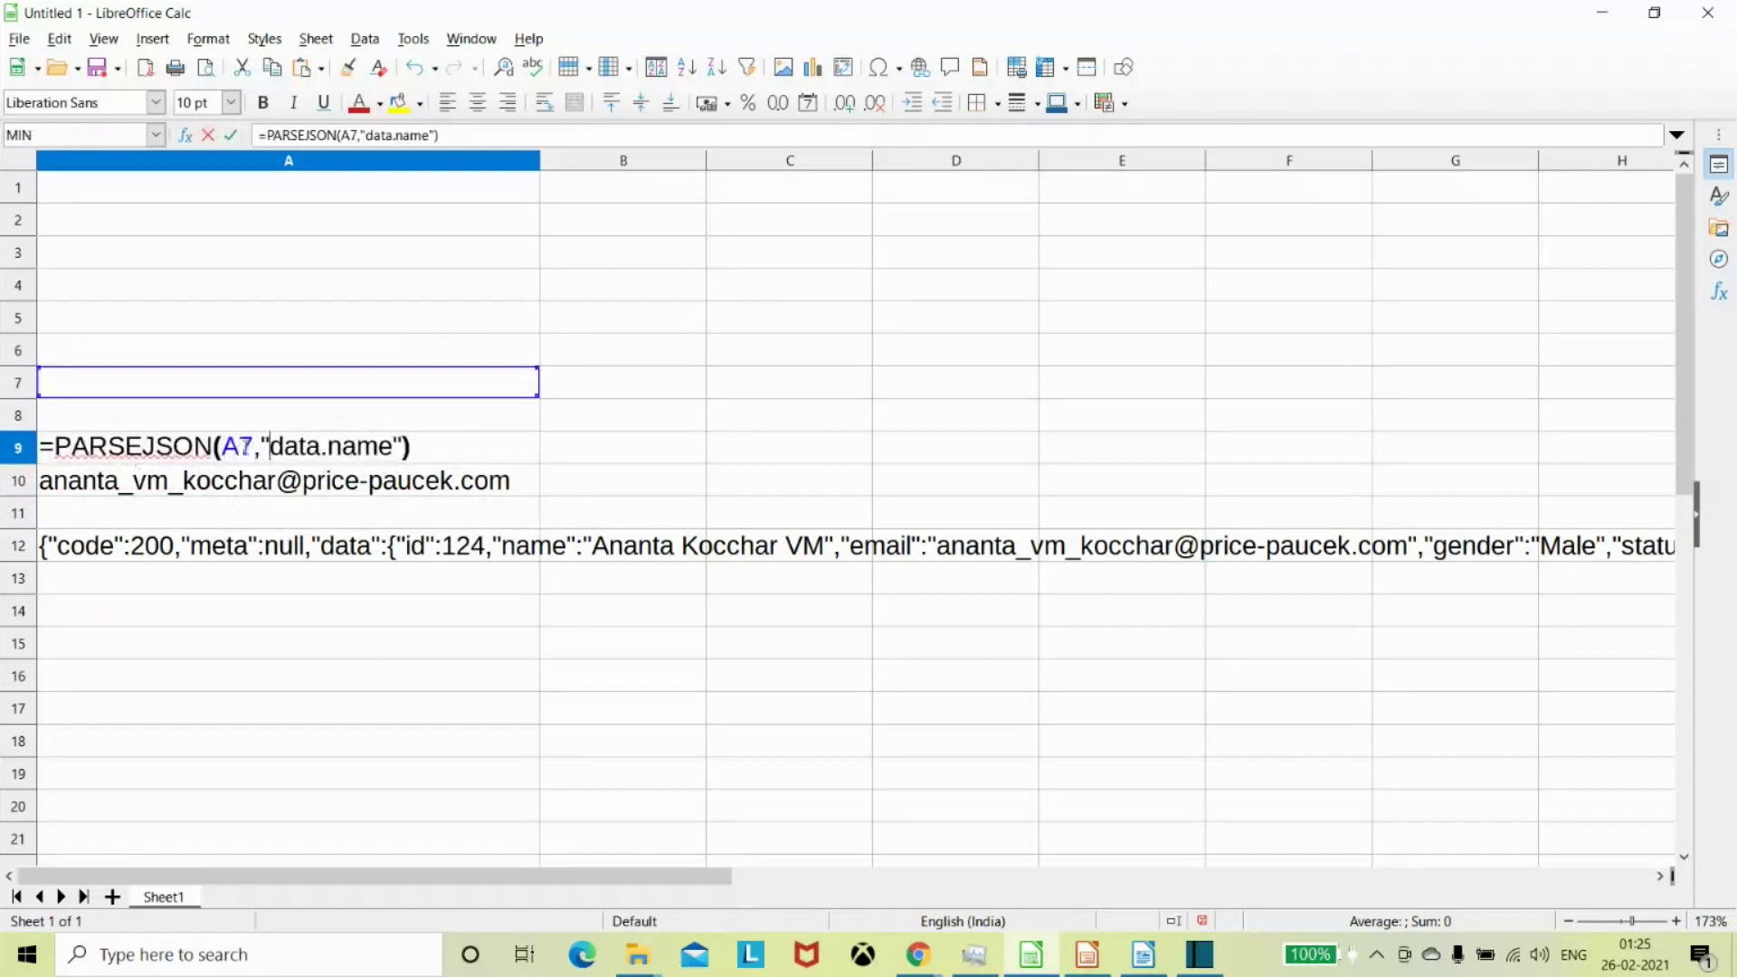
click(254, 446)
key(BackSpace)
text(12)
key(Return)
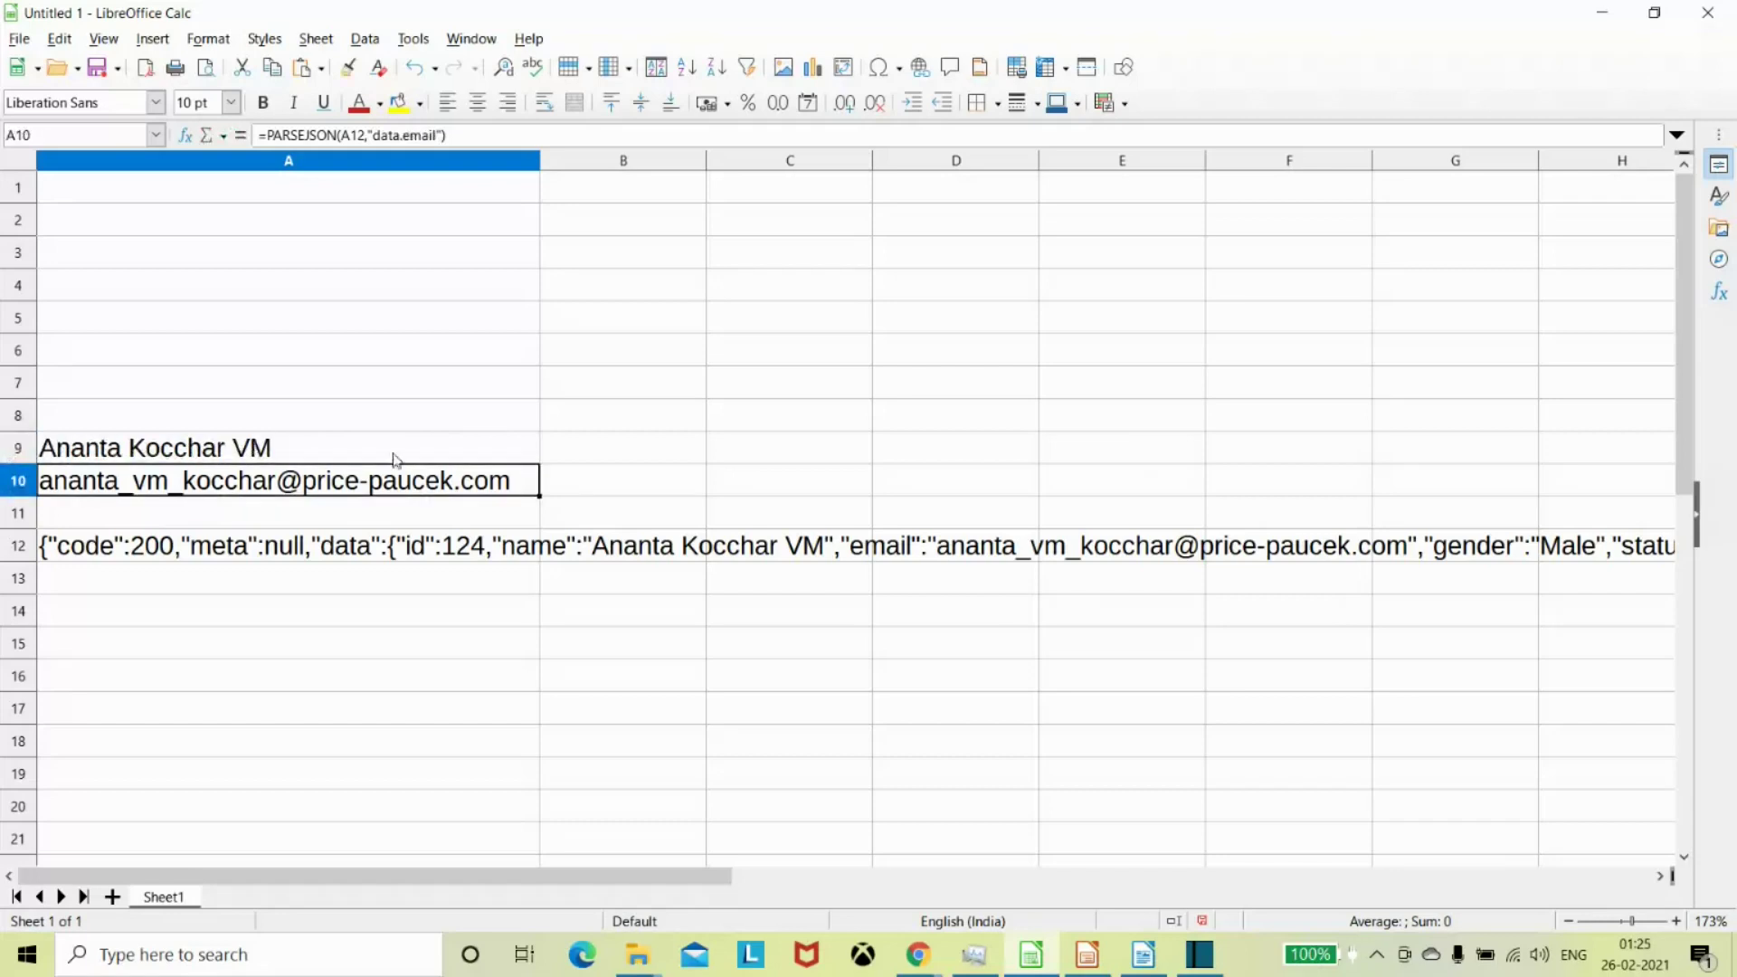
Inspect the GET formula in cell A12 and the PARSEJSON name formula in cell A9
click(534, 555)
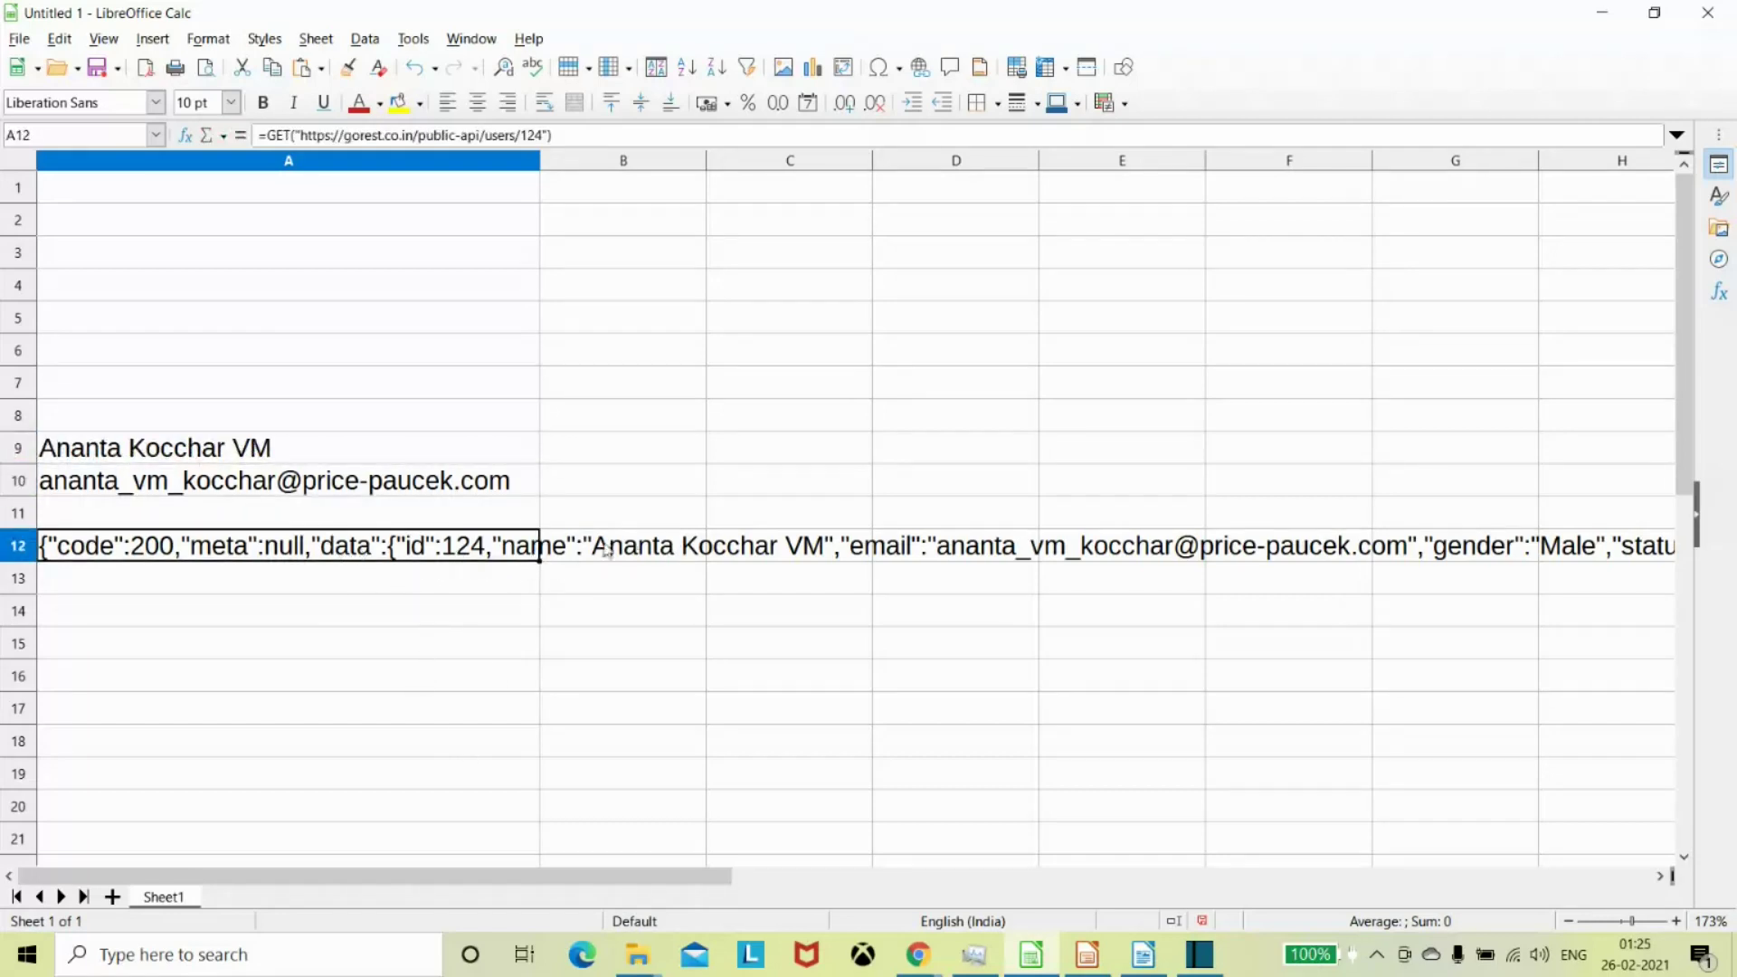
click(269, 447)
double_click(268, 447)
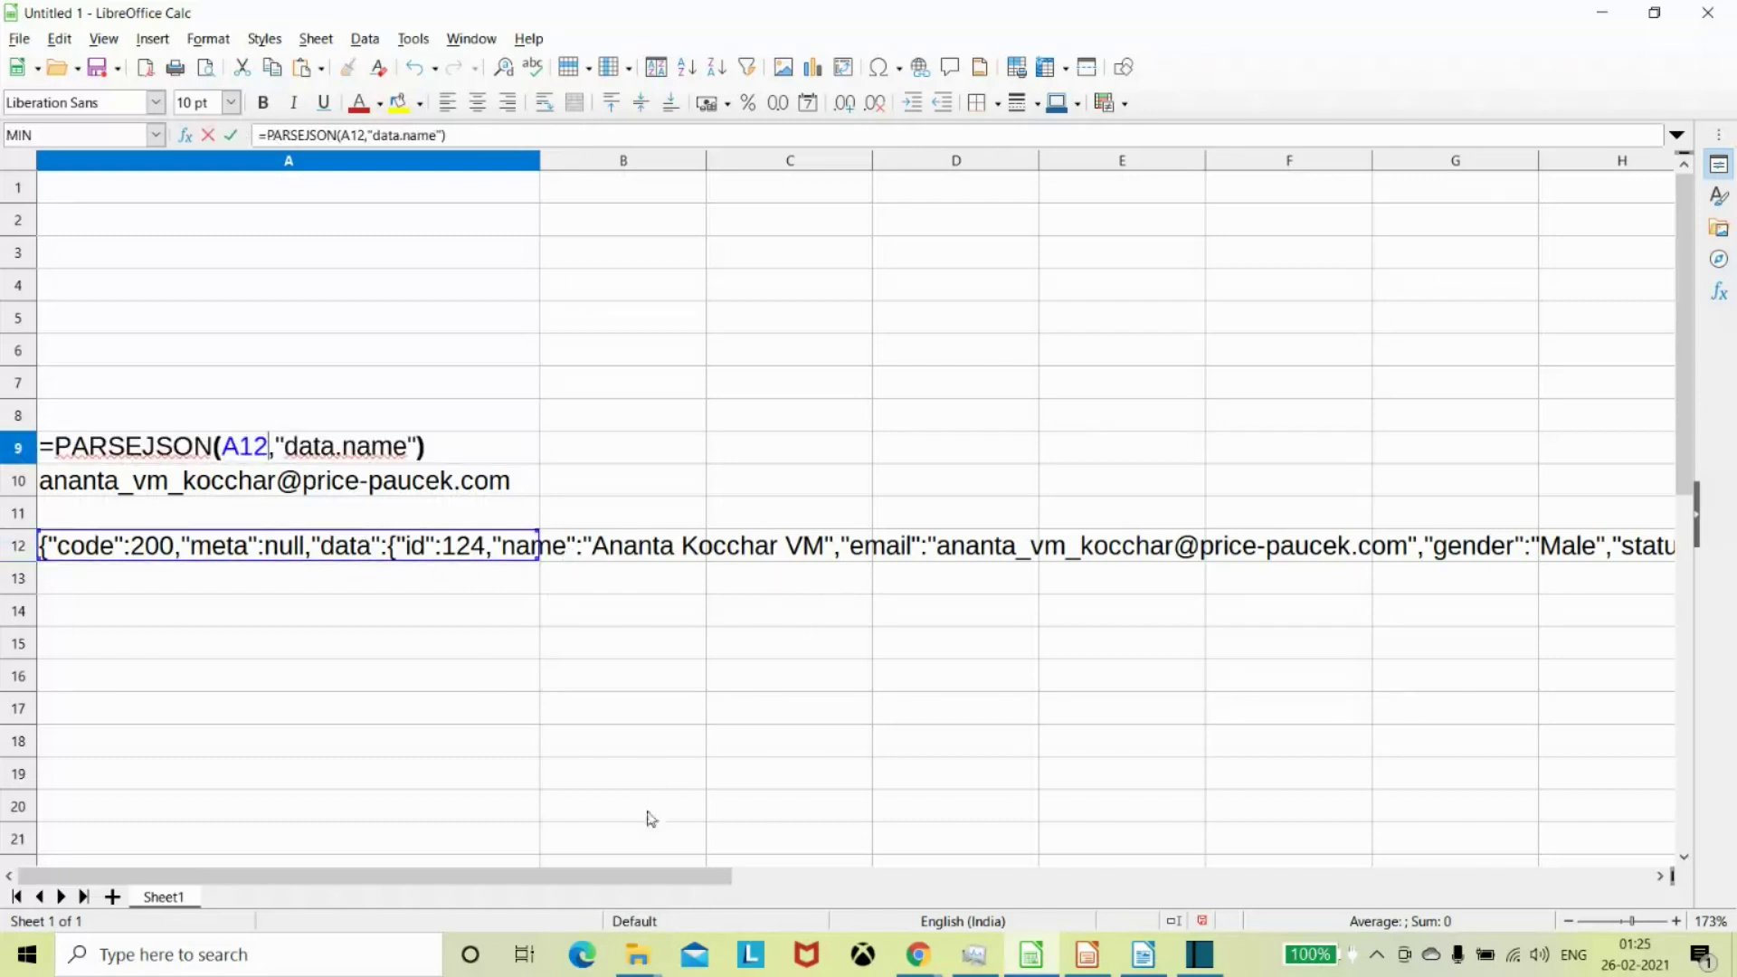
drag(621, 875, 426, 714)
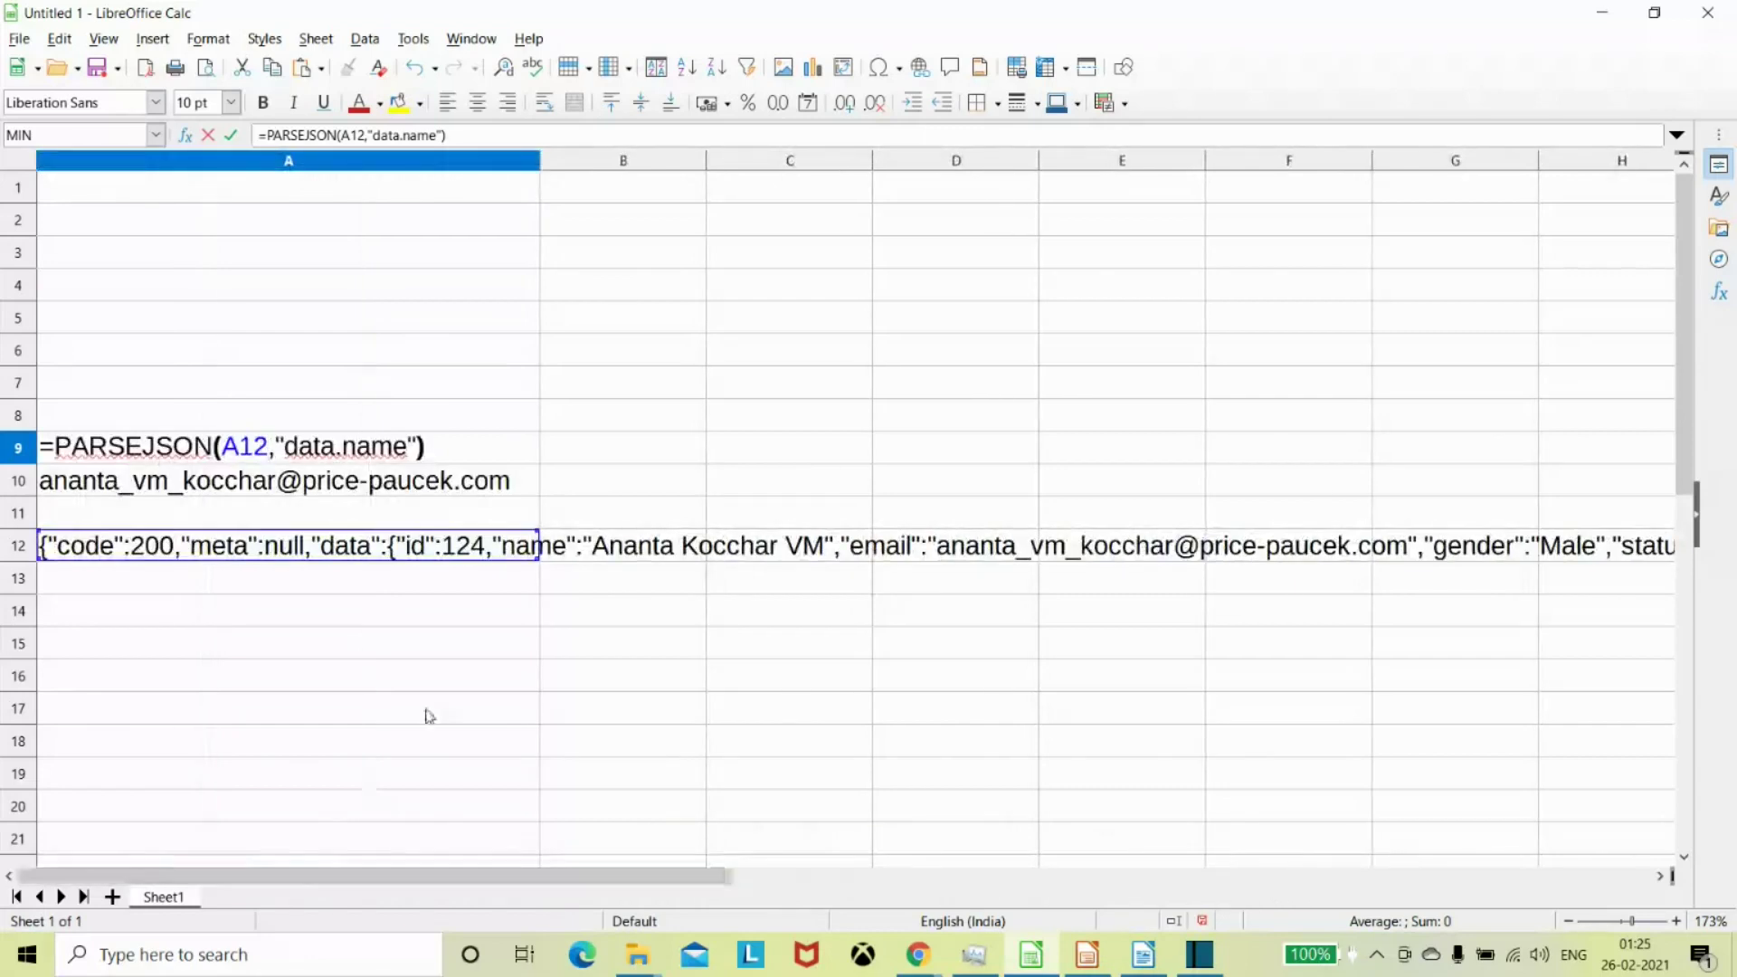
key(Return)
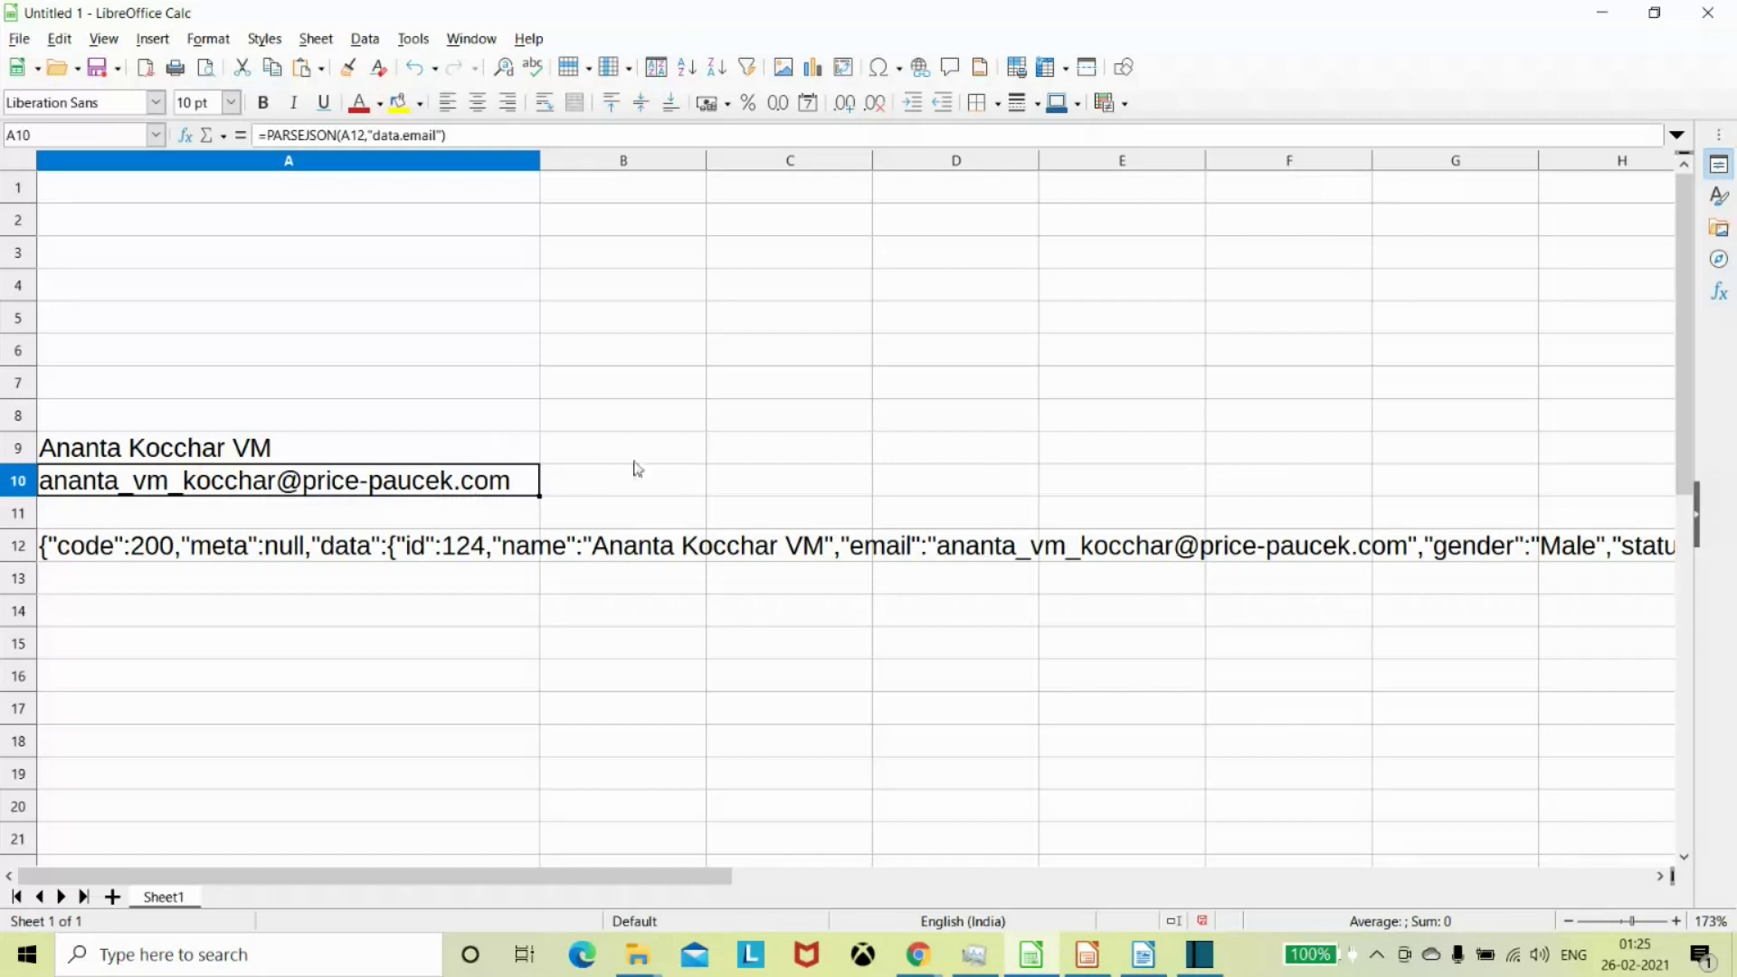
click(920, 956)
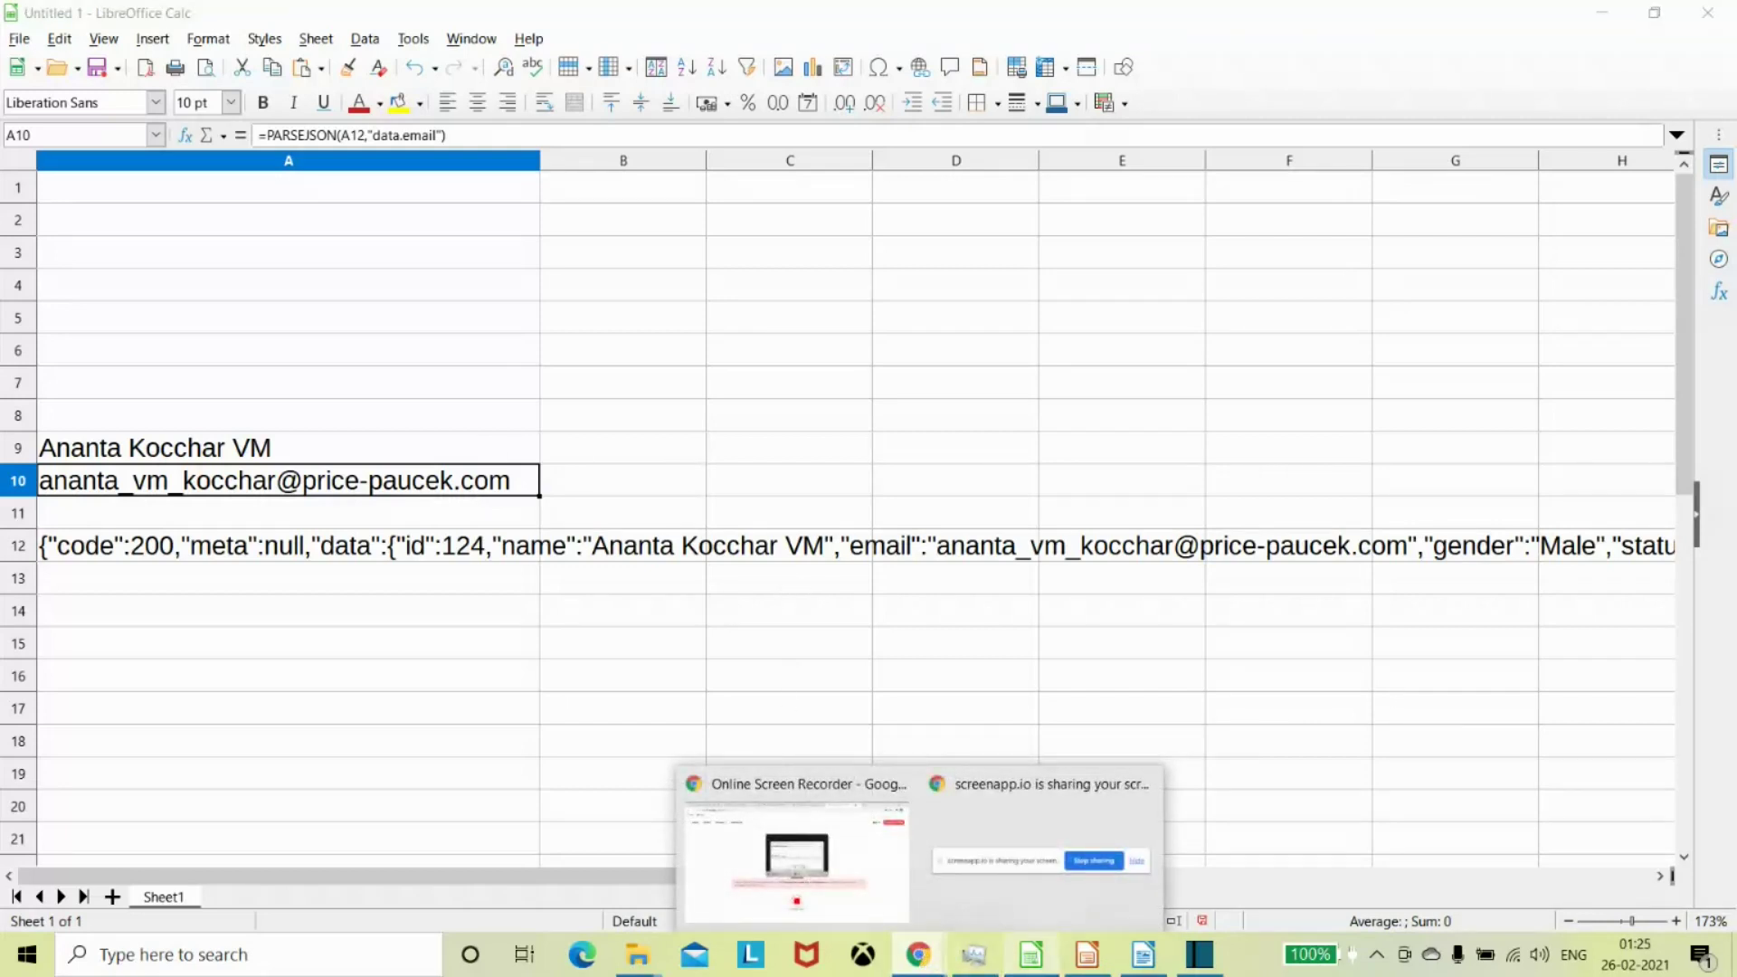
click(992, 967)
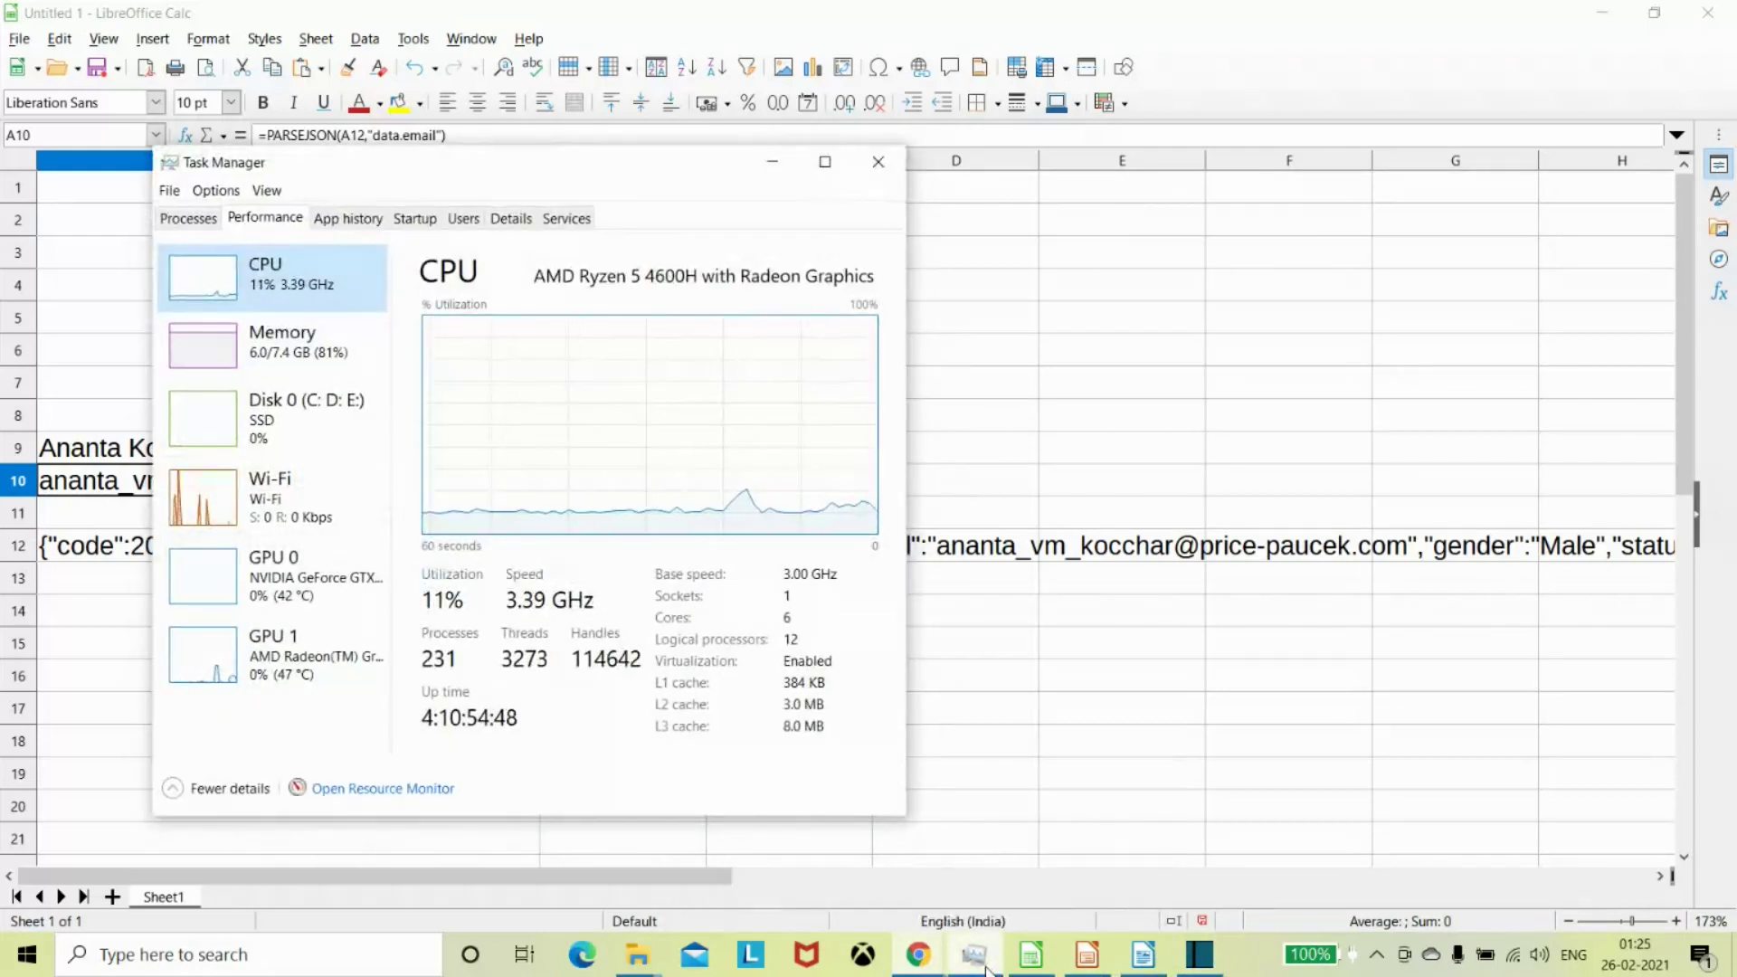
click(986, 966)
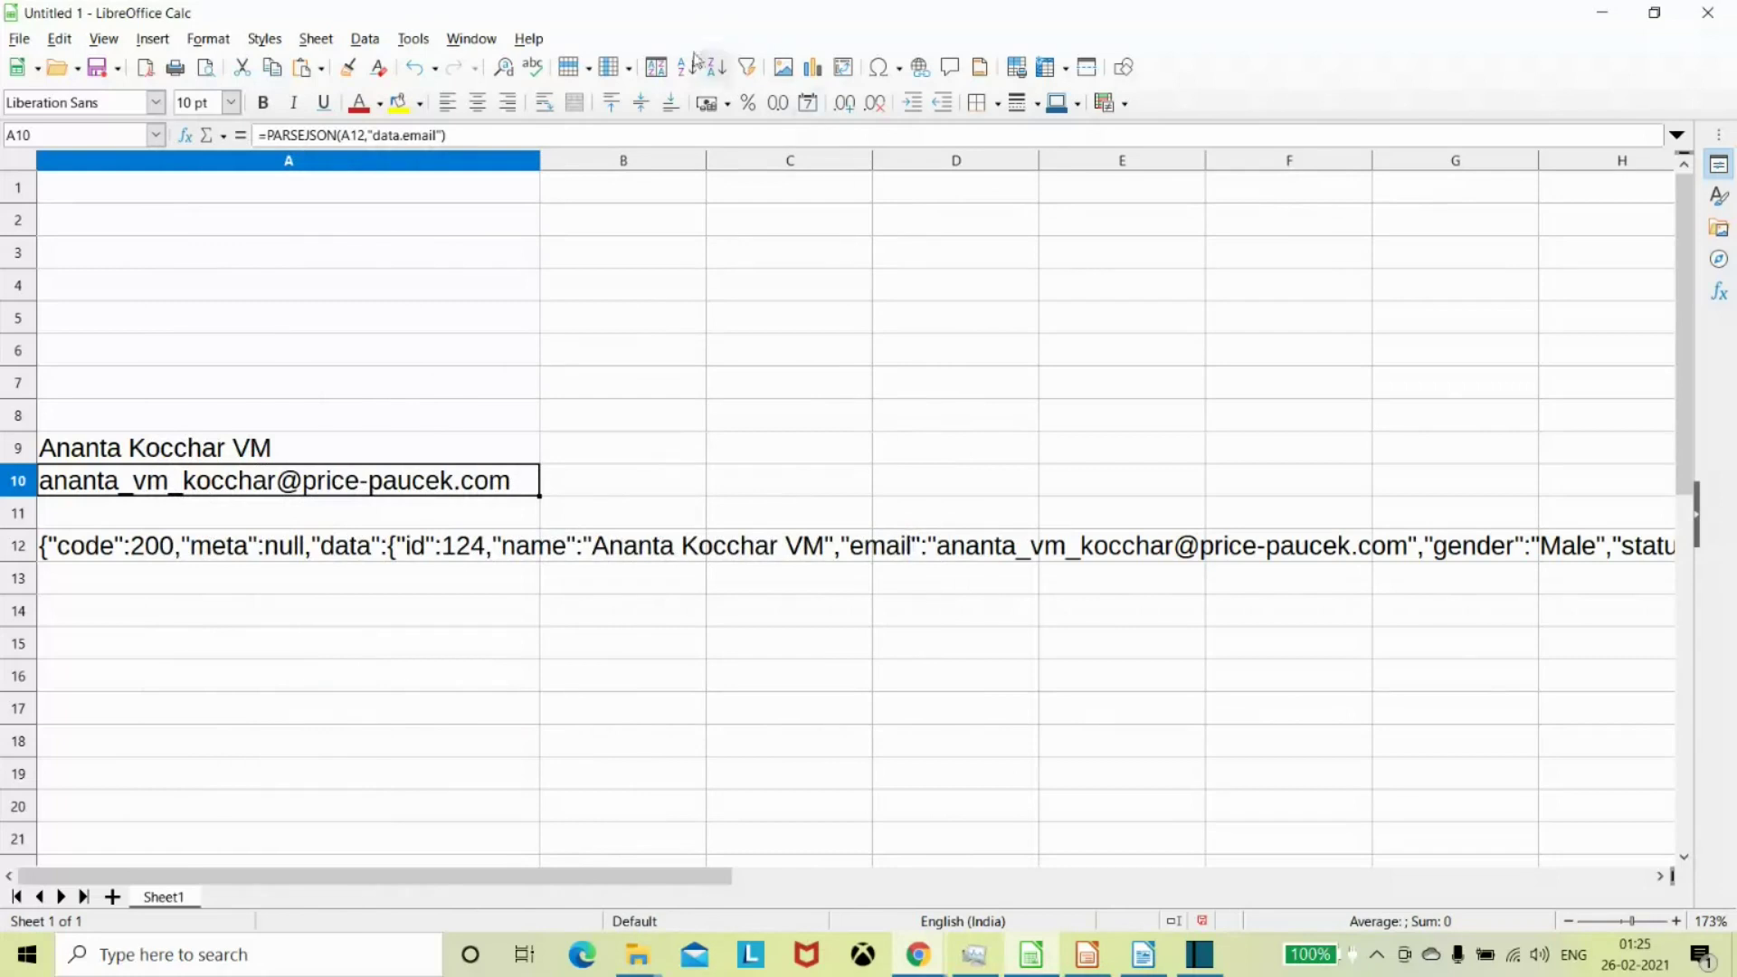
Examine the LibreOfficeGetRestPlugin.oxt entry in the Extension Manager and the file chooser for adding an extension, then close both
click(415, 40)
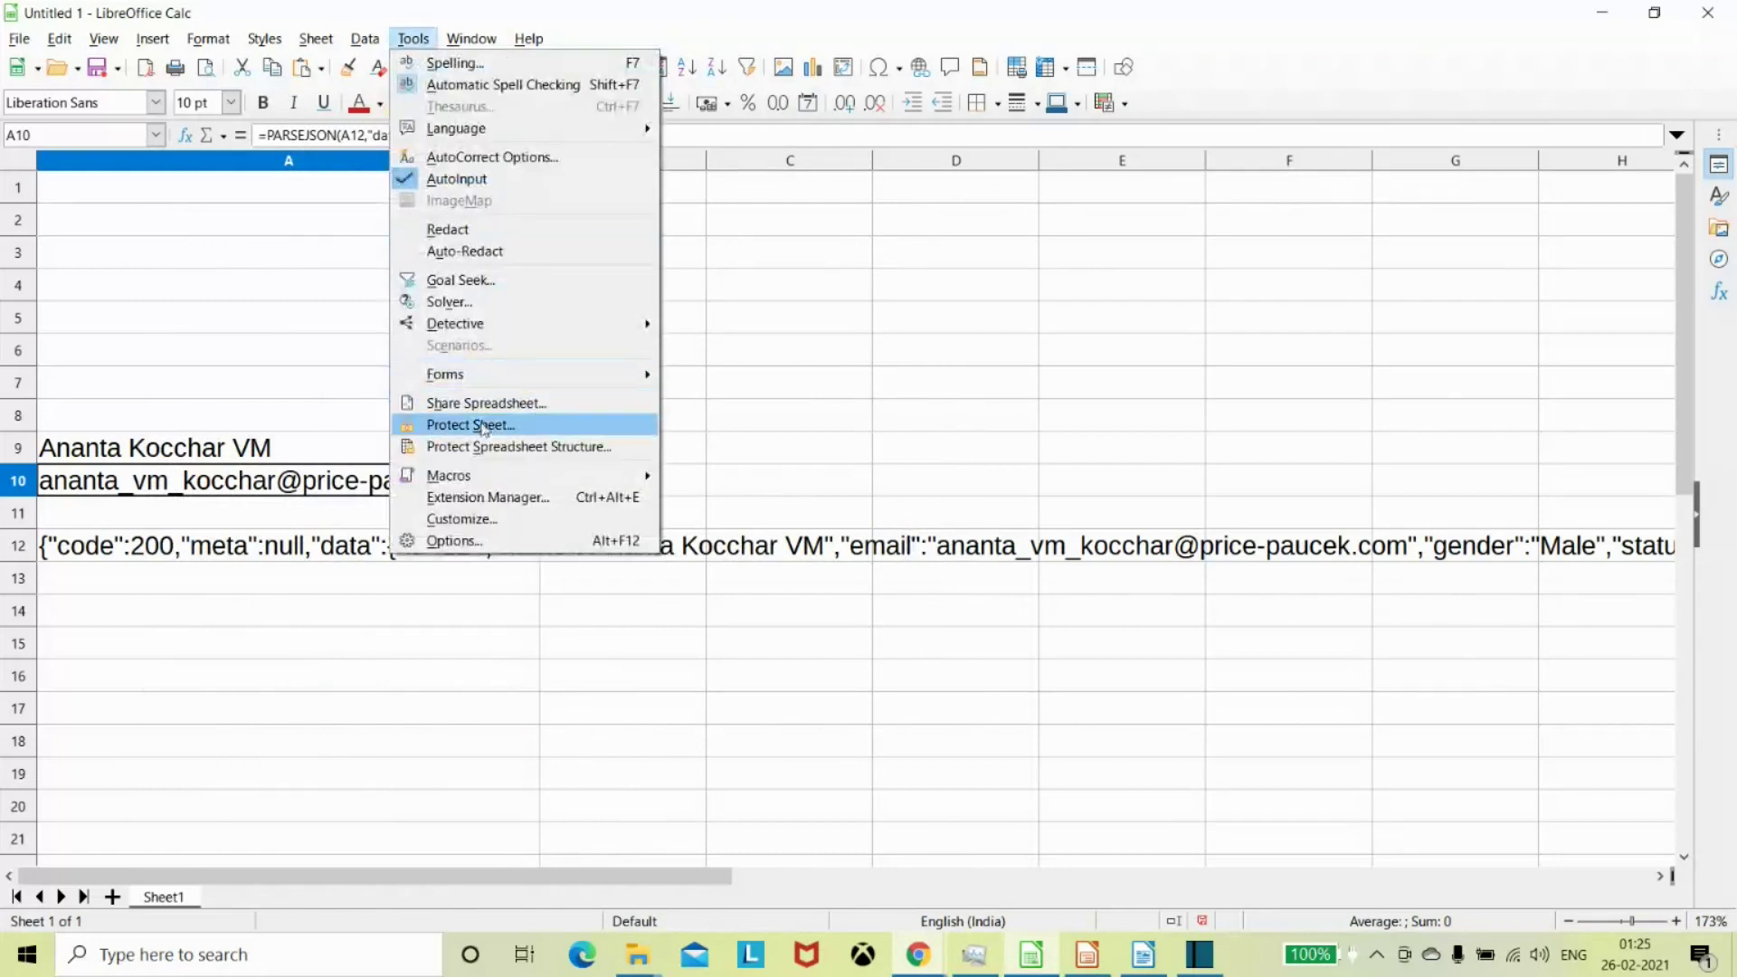
click(481, 503)
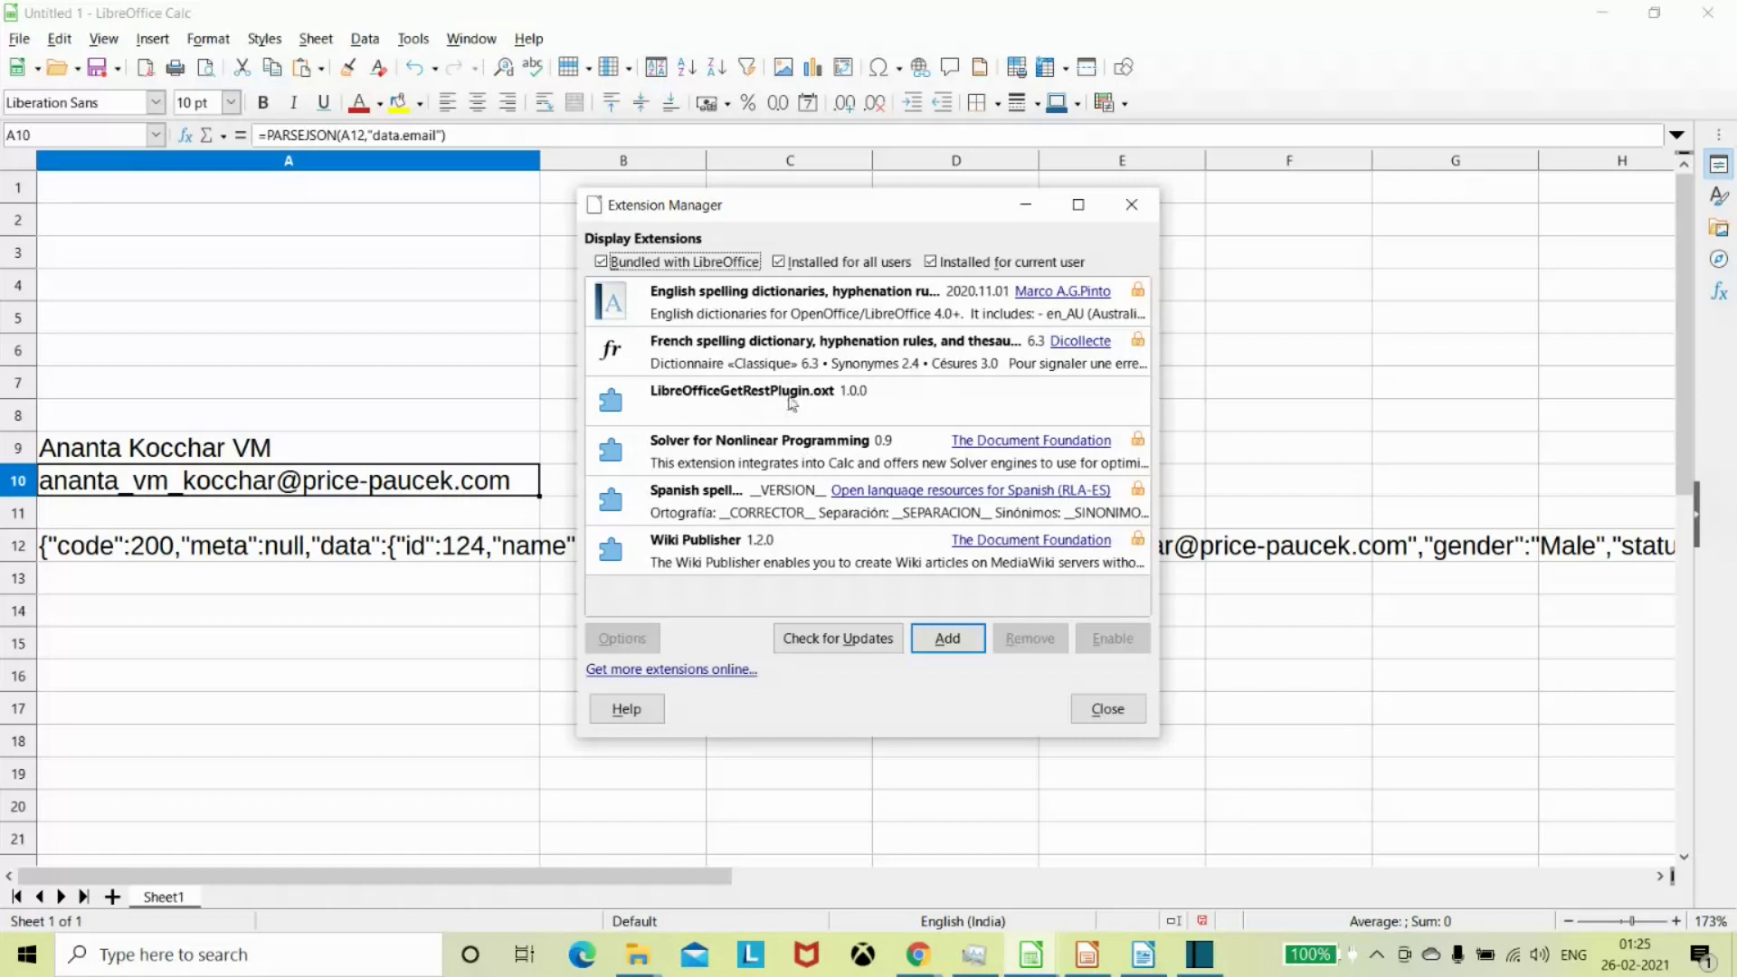
click(948, 638)
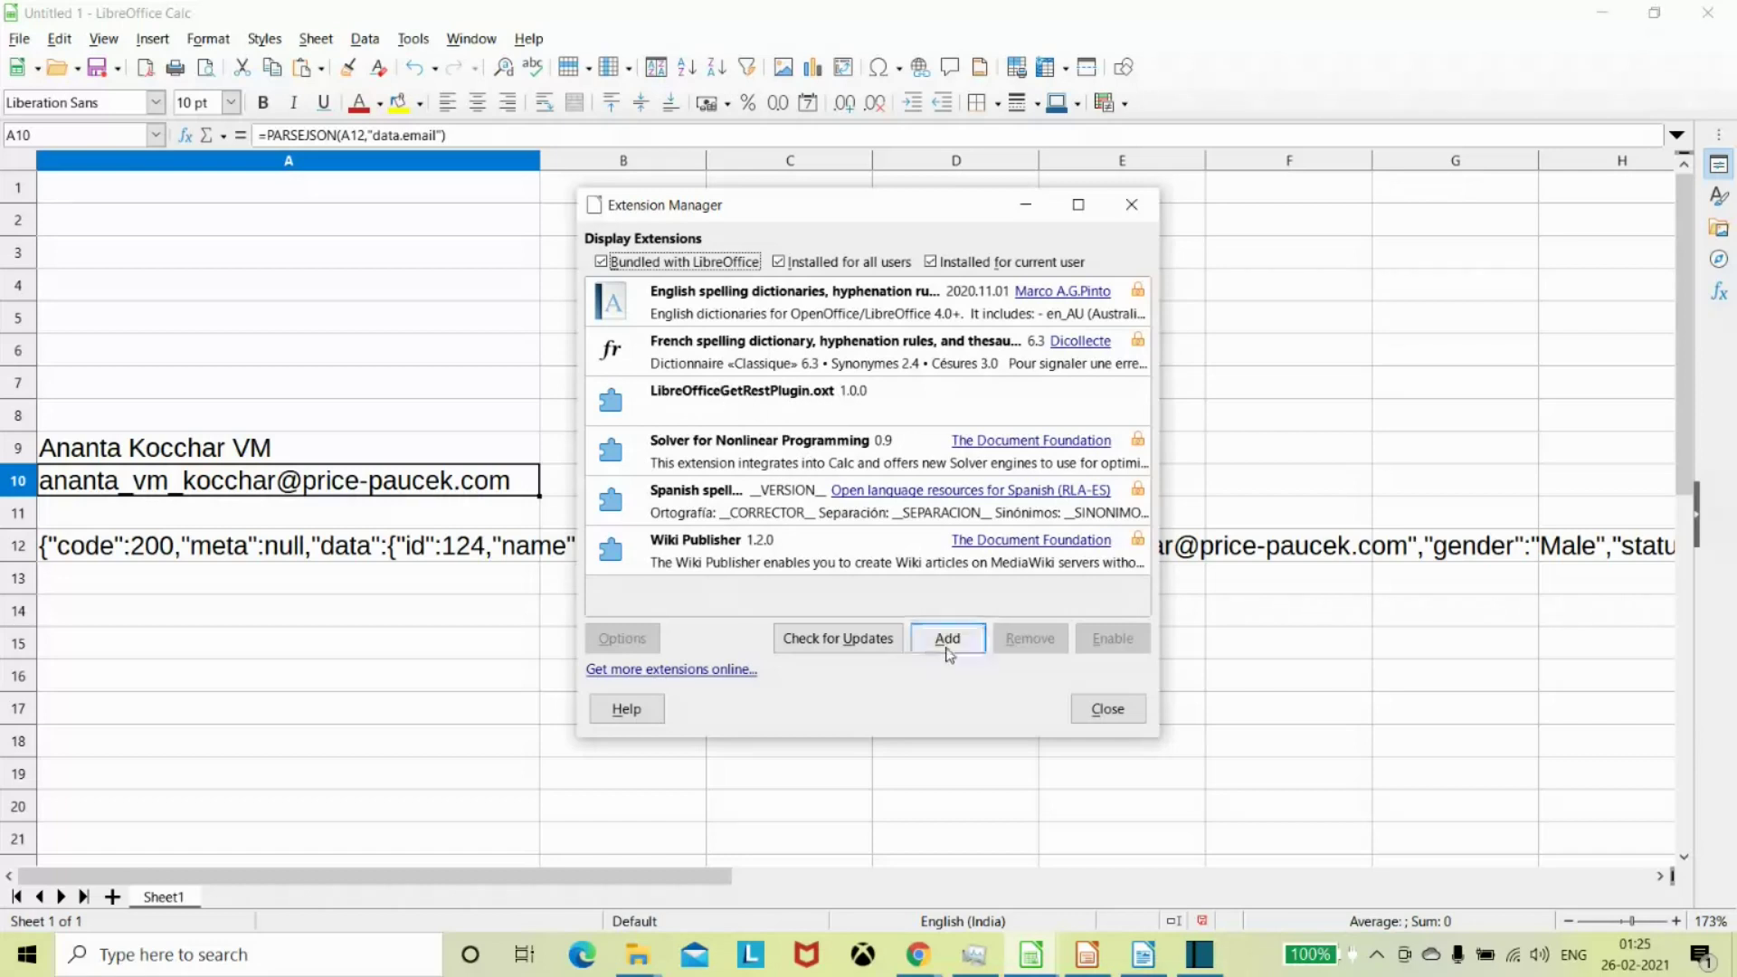
click(948, 639)
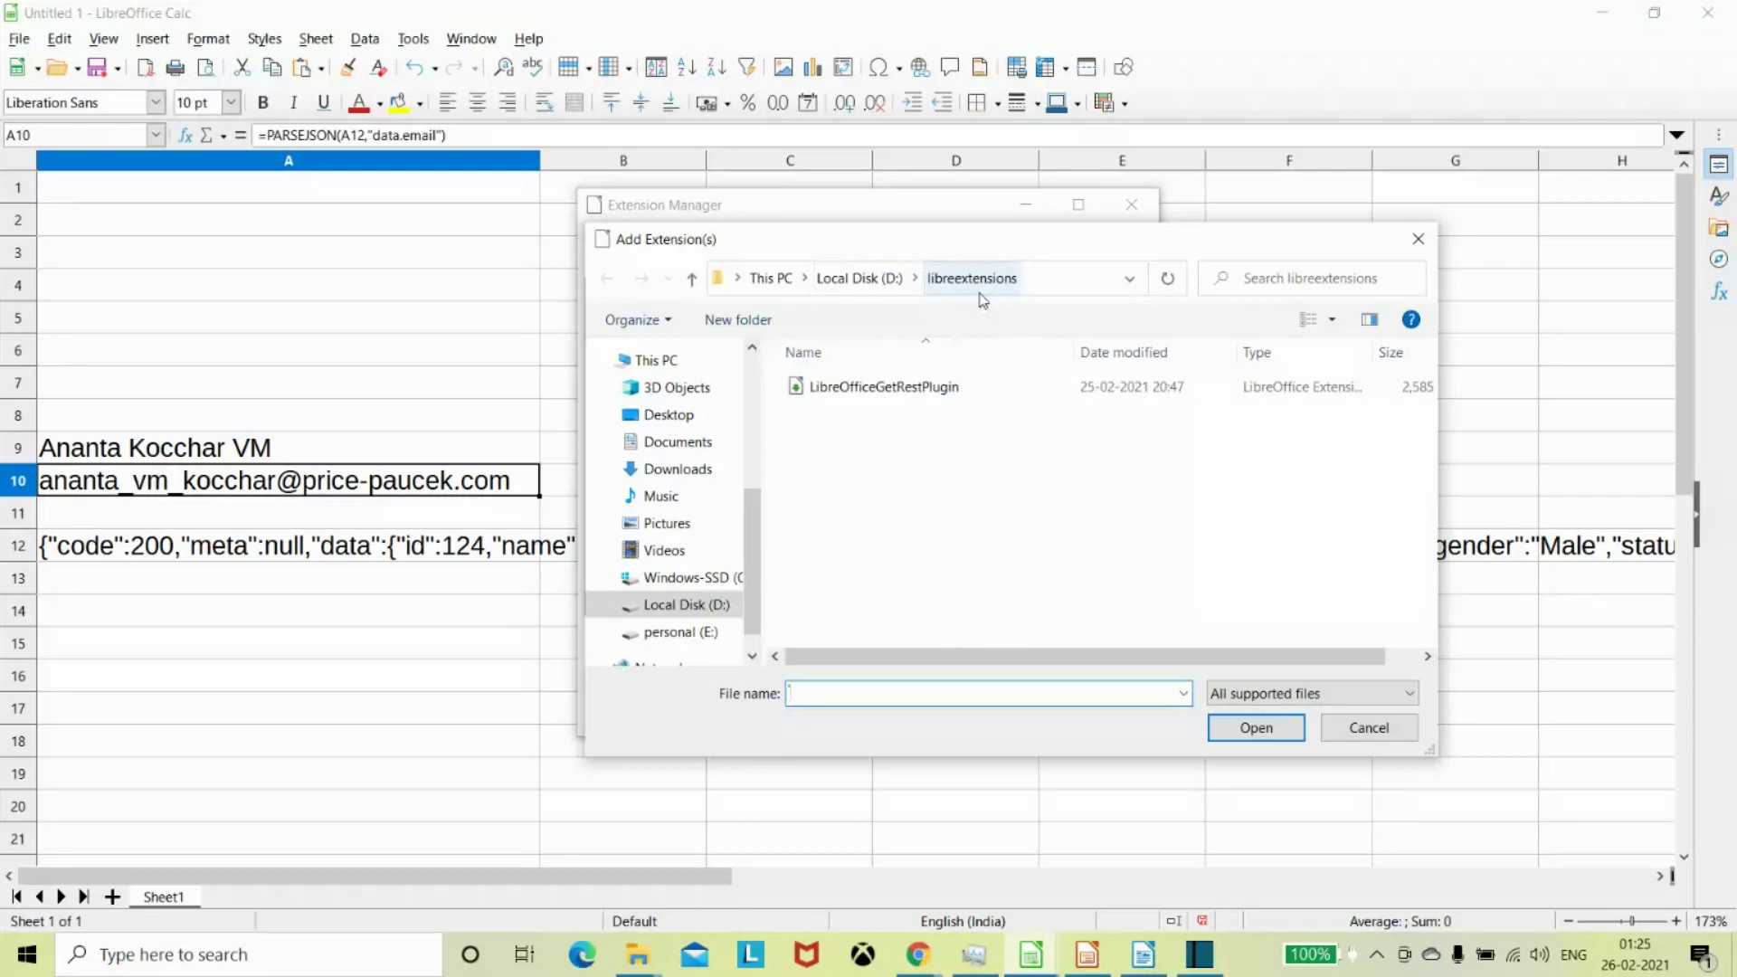
click(1417, 239)
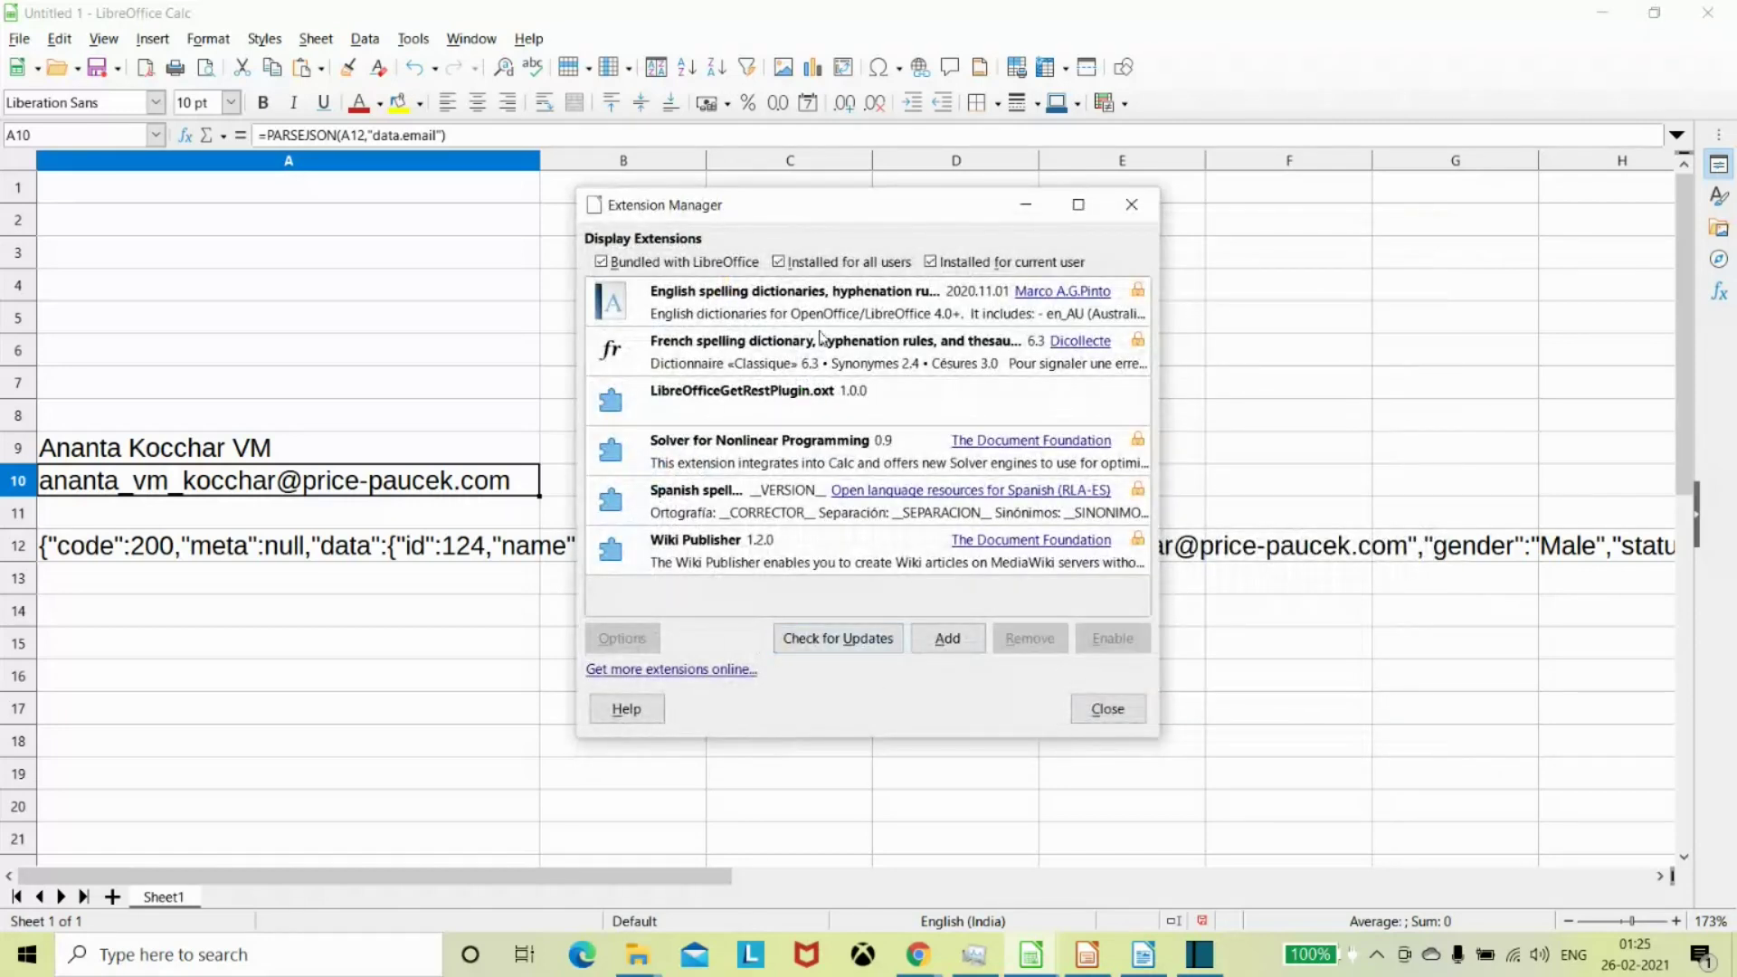
click(1103, 721)
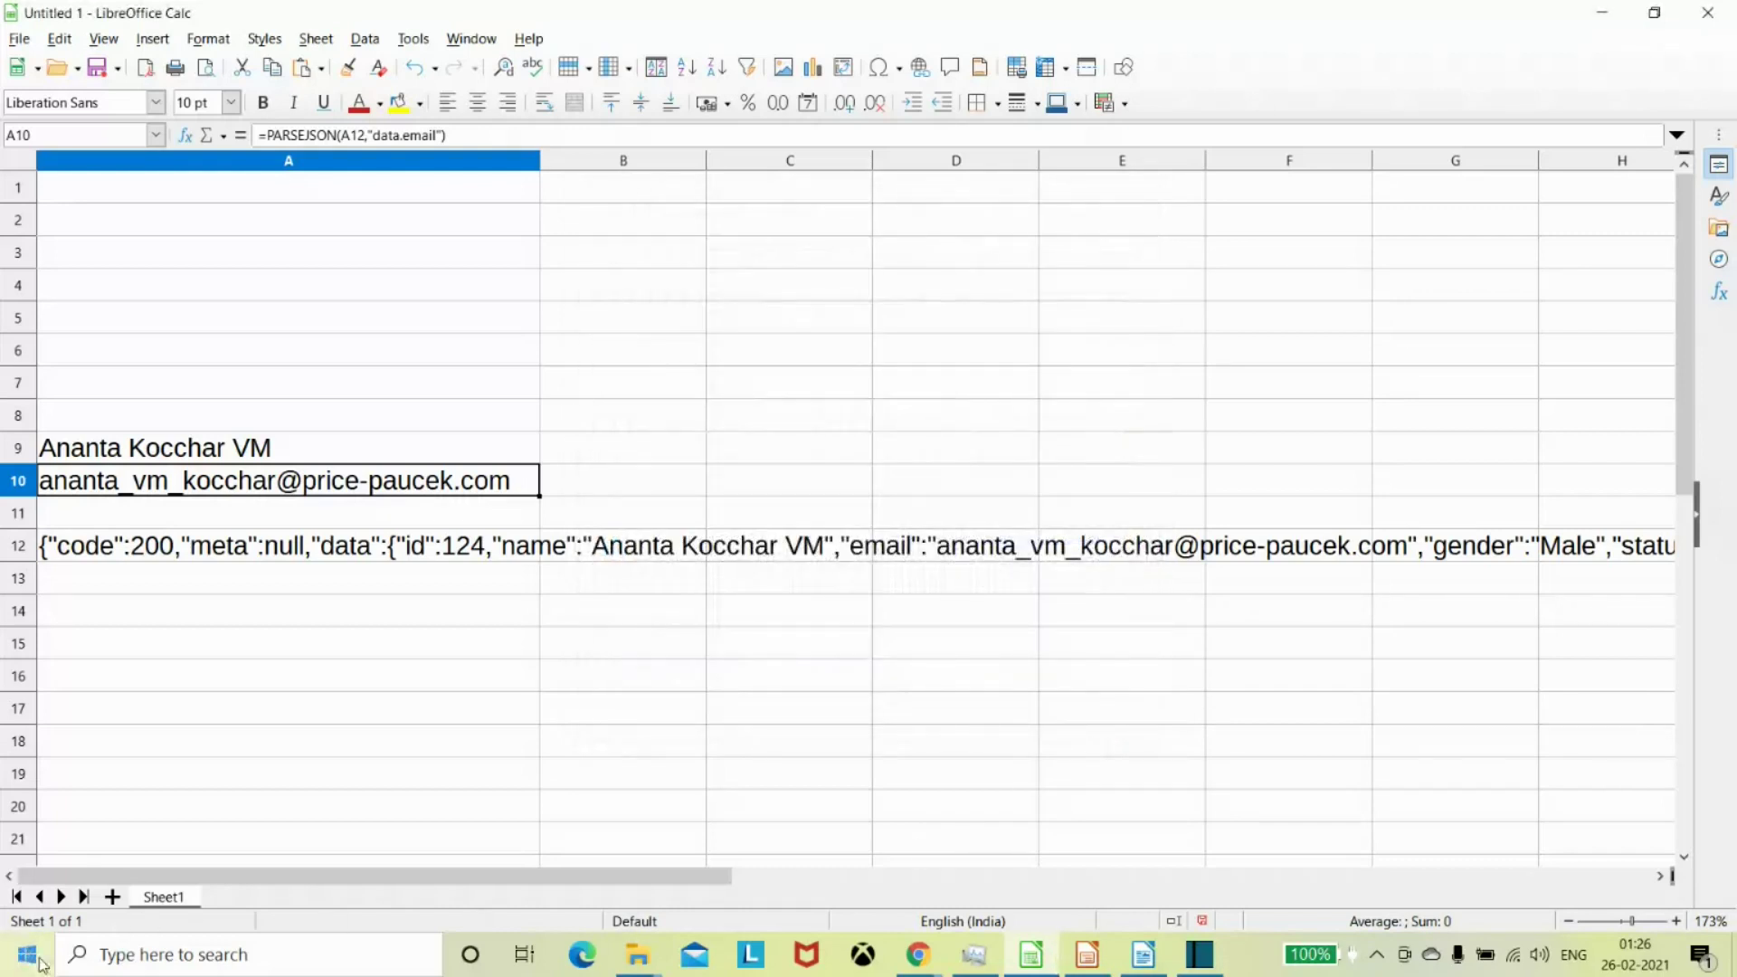
Look through the programs in the LibreOffice 7.1 group of the Windows app list, then return to the spreadsheet
click(27, 954)
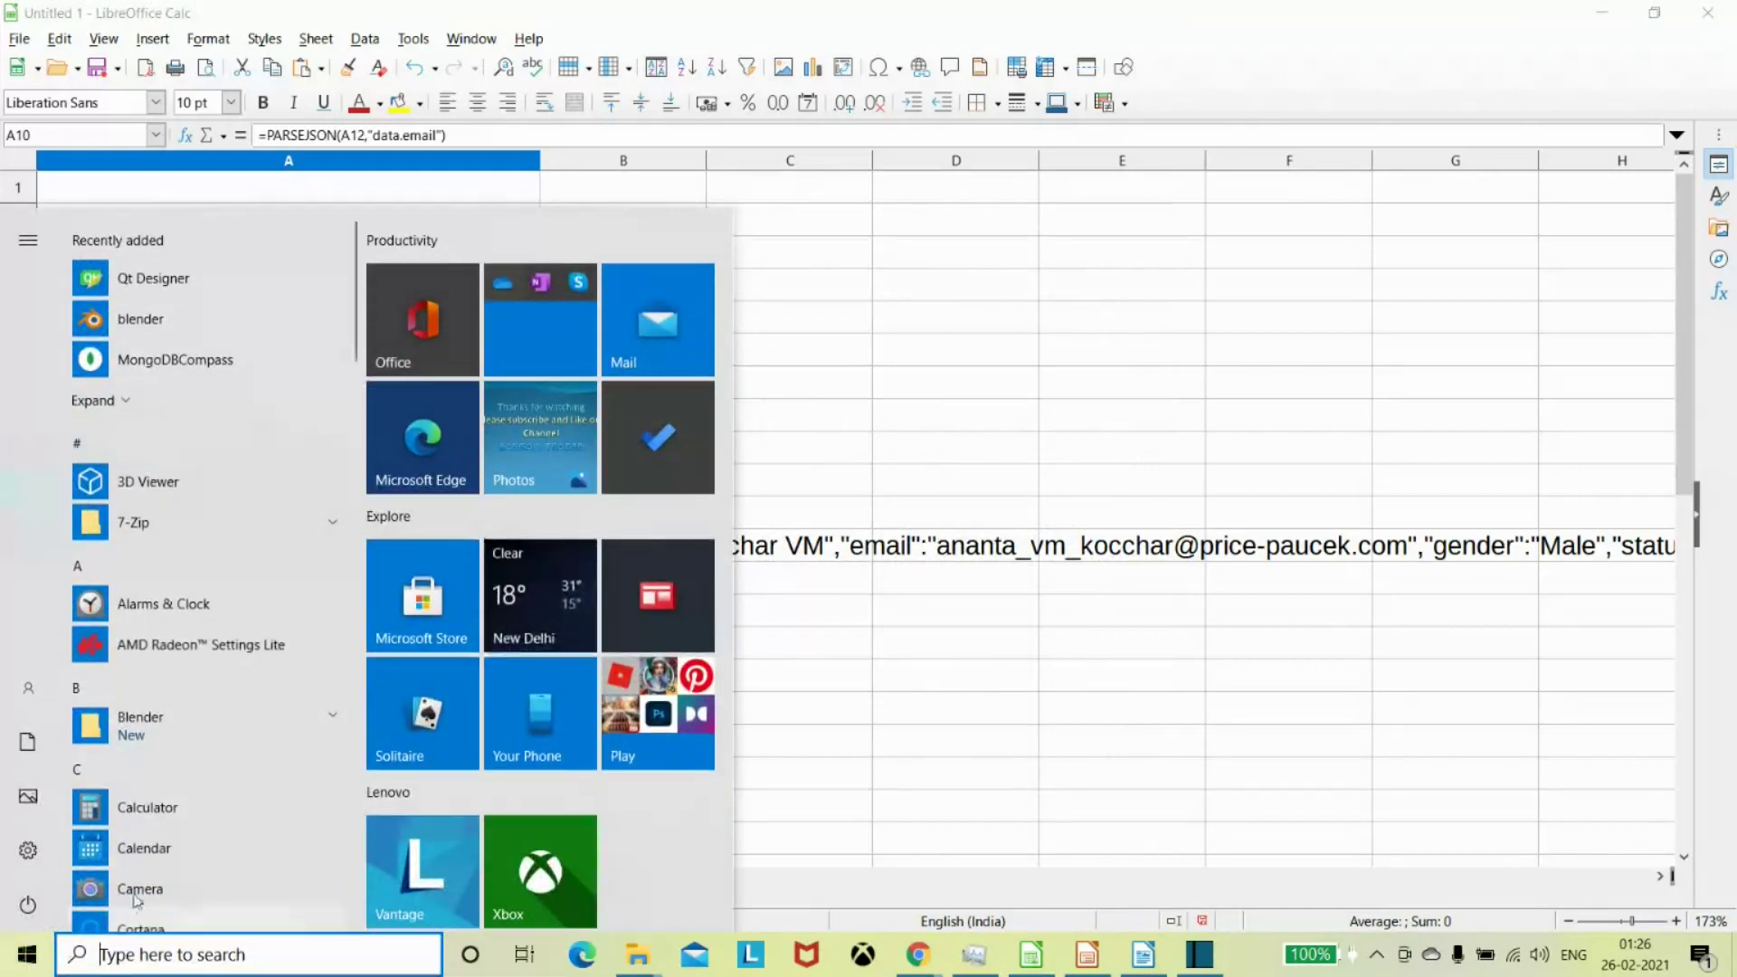
scroll(242, 660, down, 5)
scroll(243, 674, down, 5)
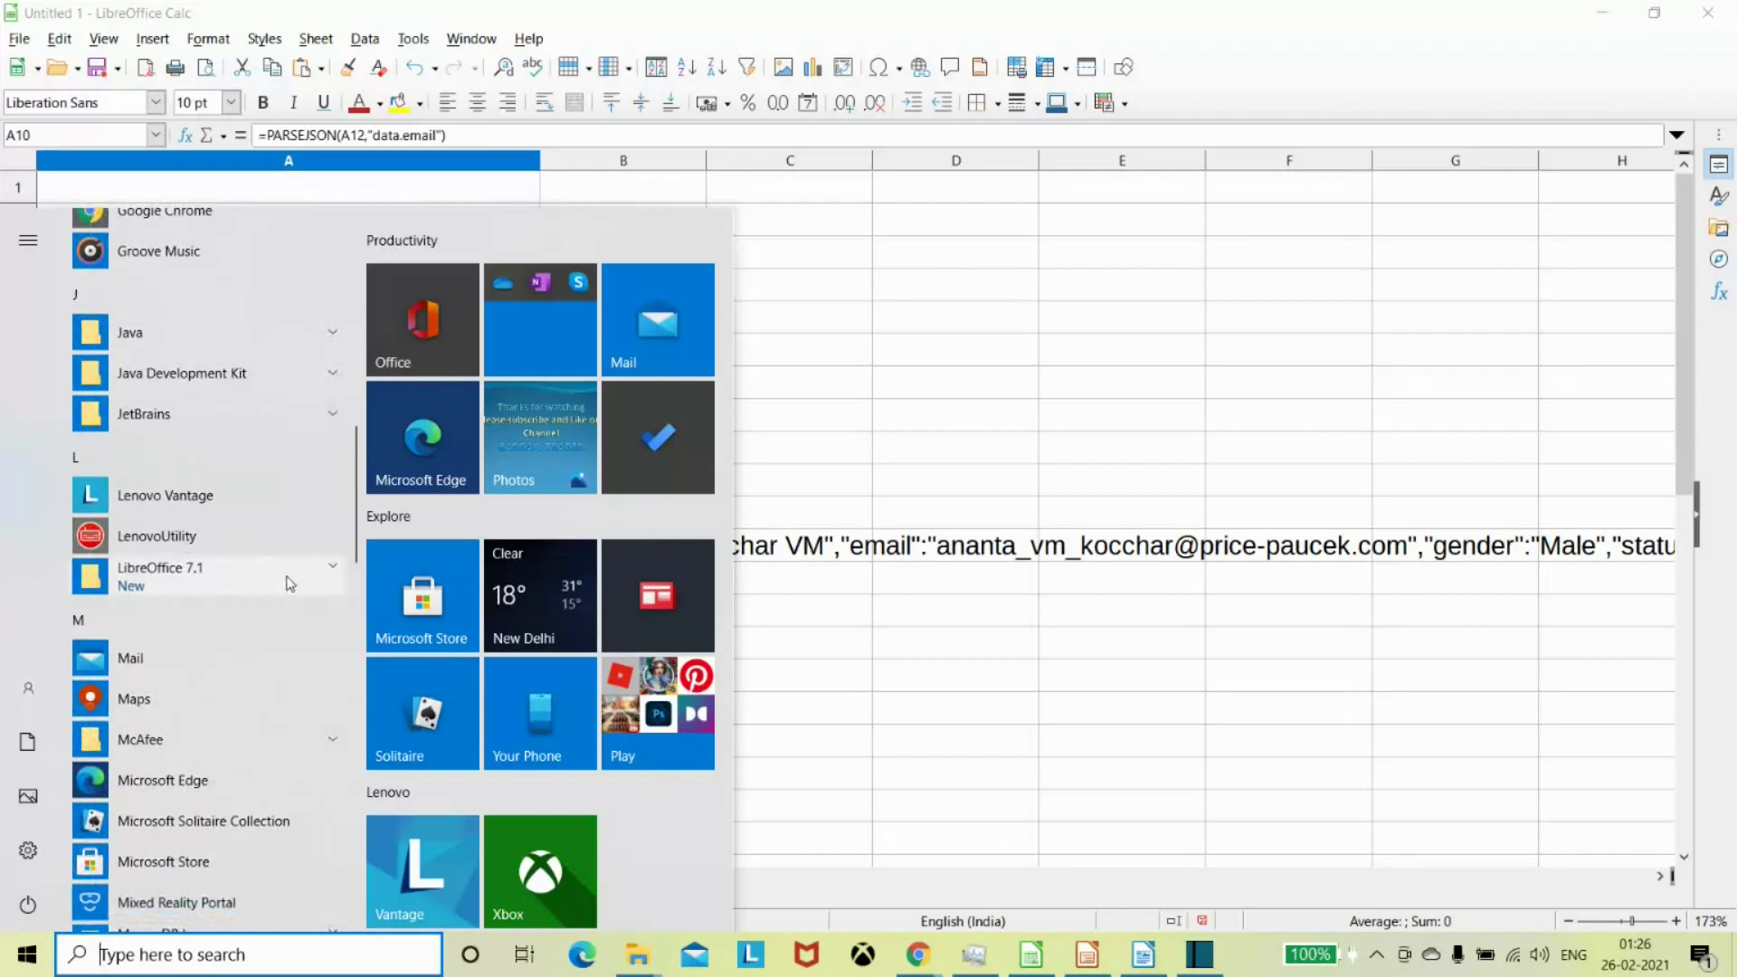
click(289, 583)
scroll(237, 675, down, 1)
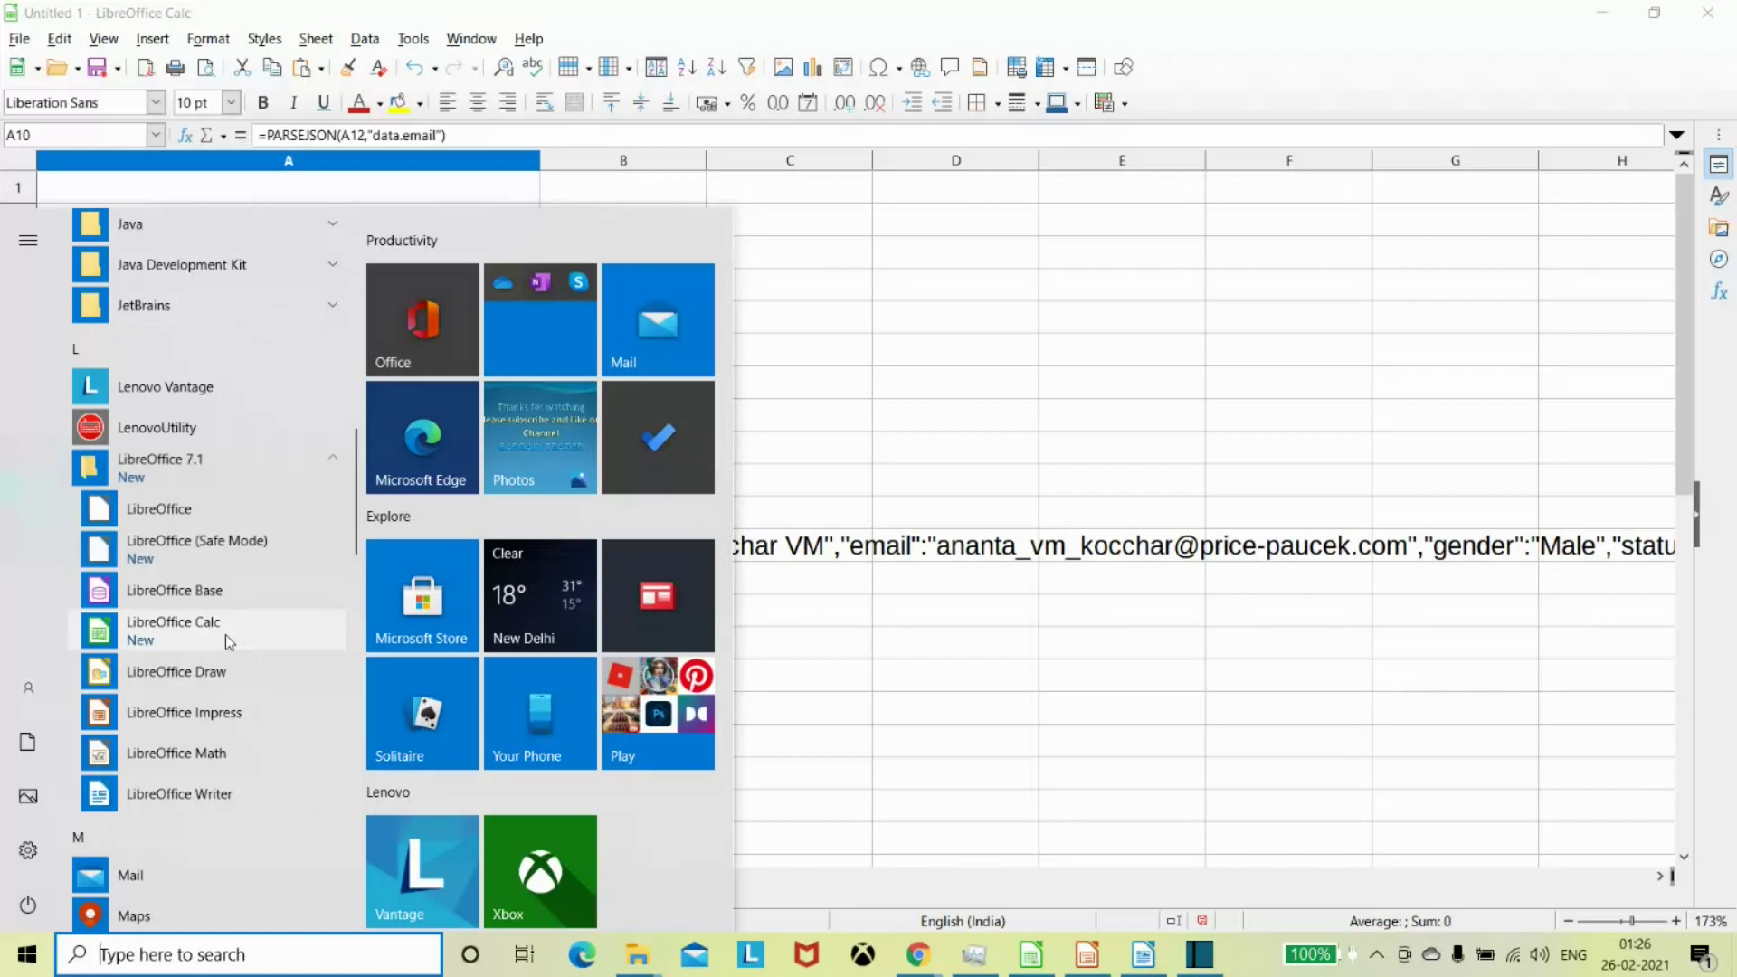
scroll(225, 633, down, 1)
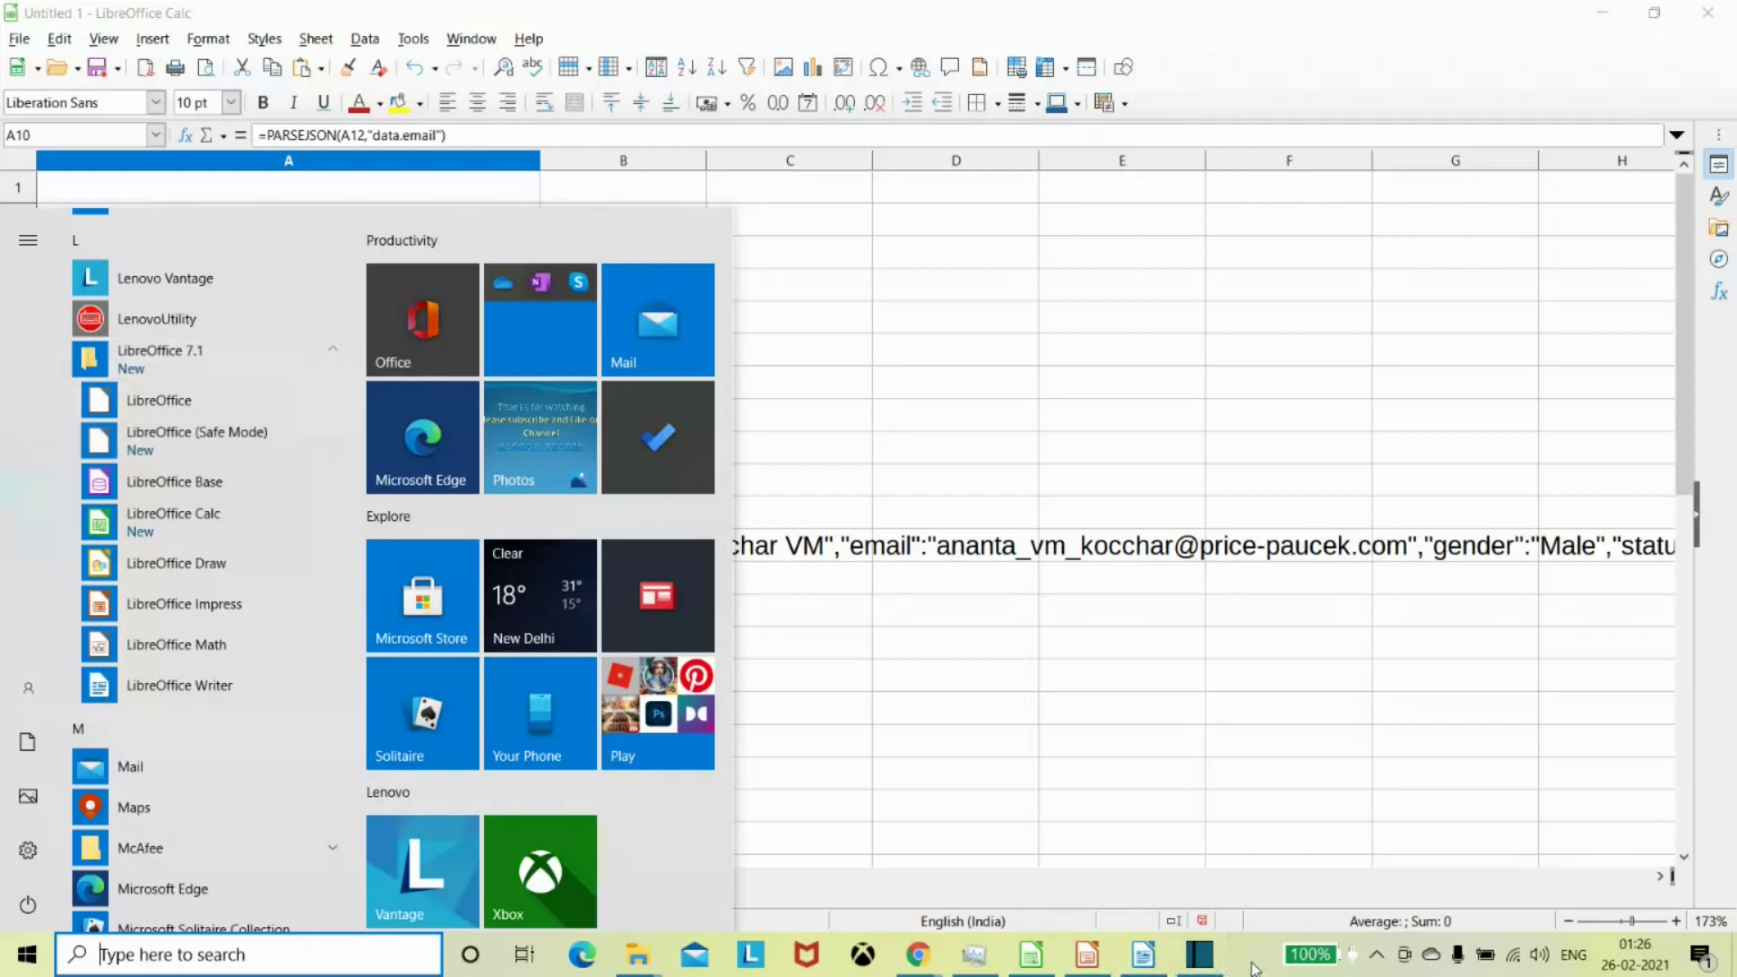
click(1131, 582)
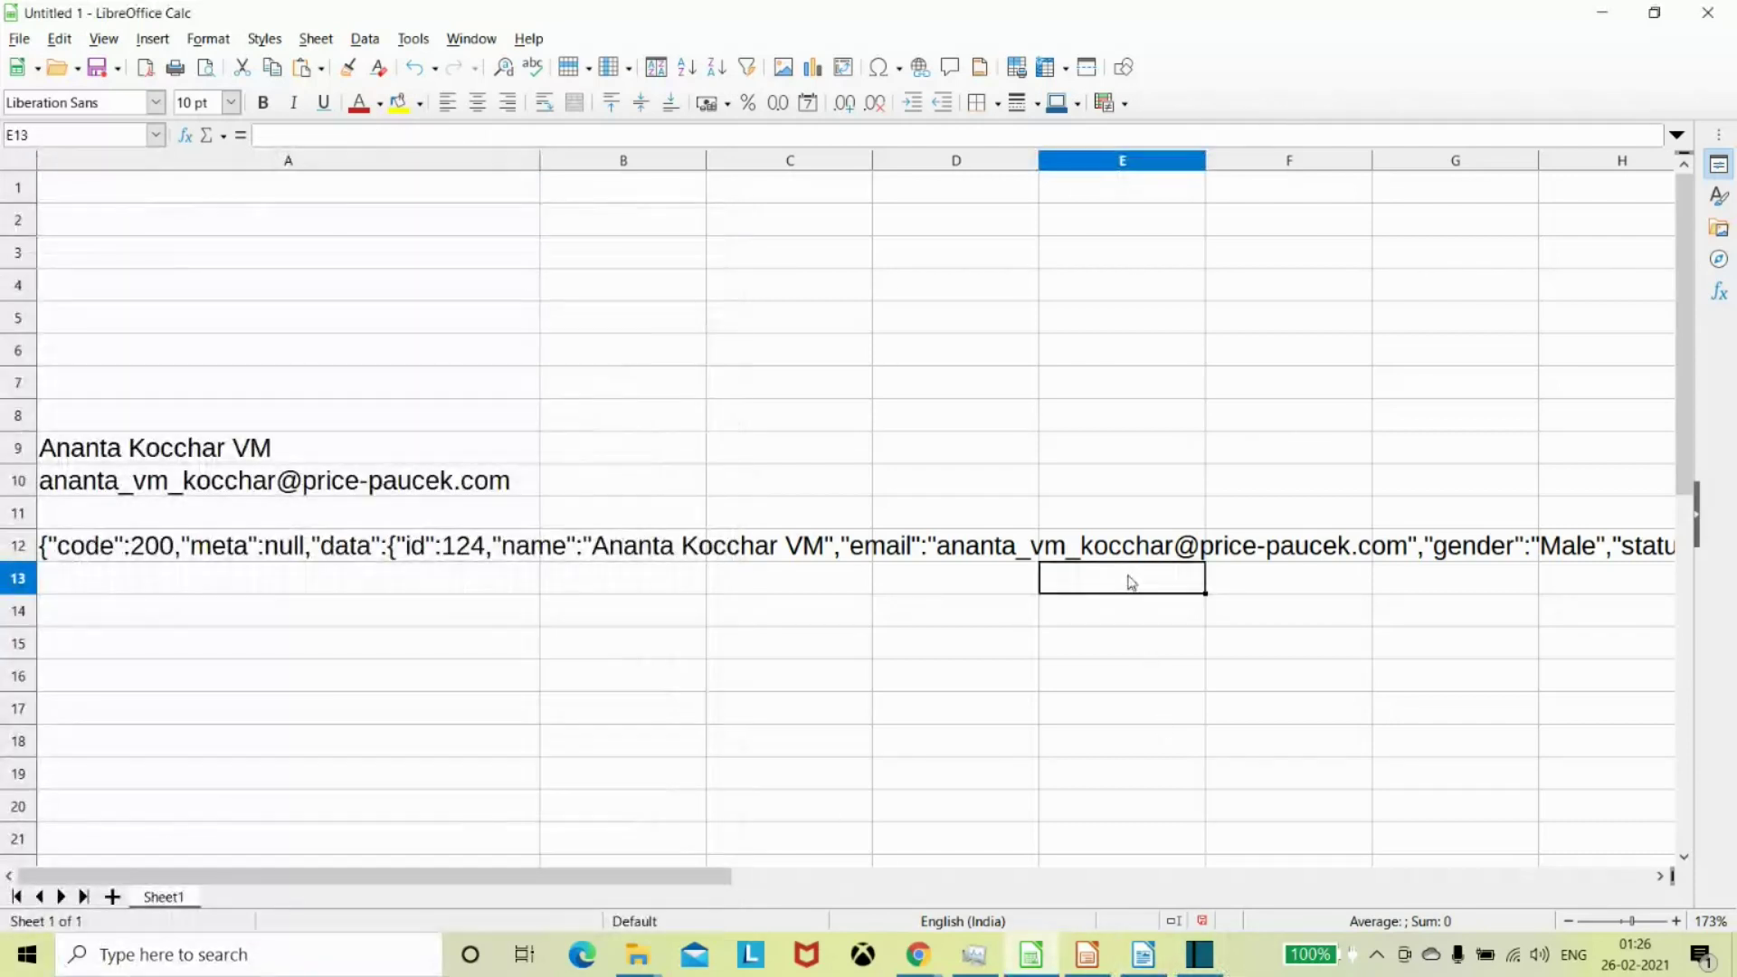